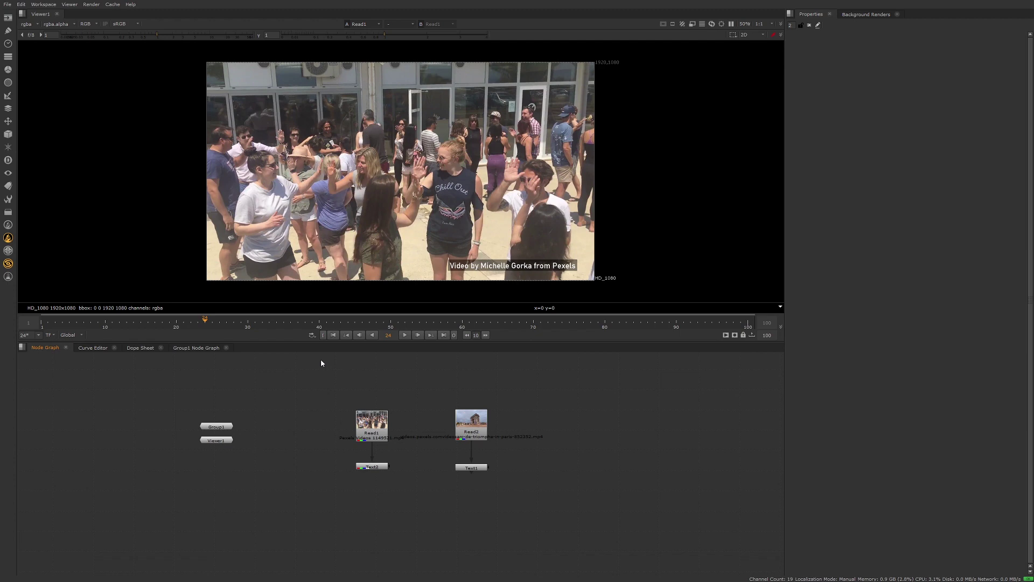
# Add a ColorCorrect under Read1 with master contrast 1.24, raised shadows contrast and gain, midtones contrast 1.2
pyautogui.click(383, 425)
pyautogui.press('c')
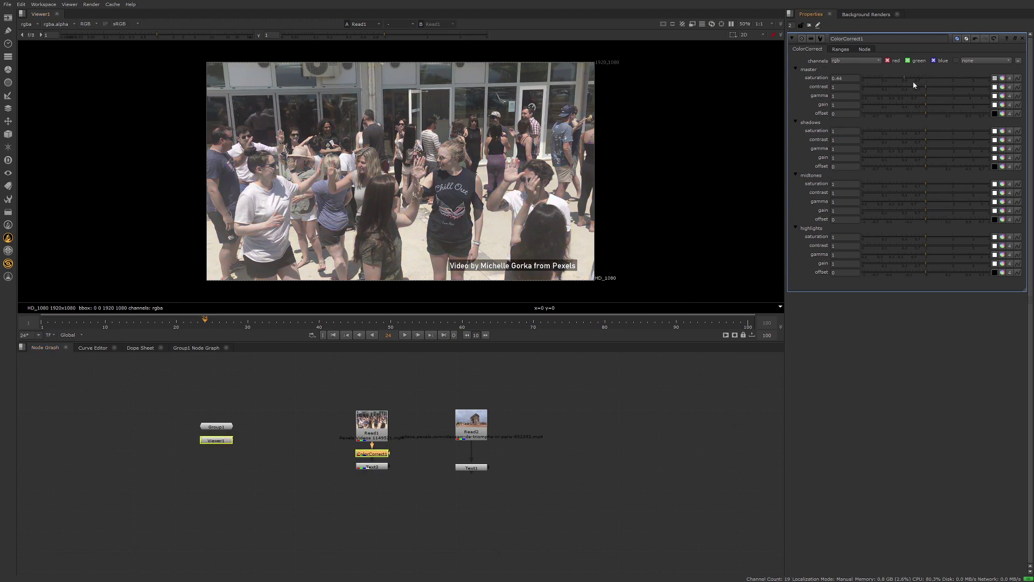
pyautogui.moveTo(928, 88)
pyautogui.mouseDown()
pyautogui.moveTo(886, 85)
pyautogui.moveTo(933, 86)
pyautogui.mouseUp()
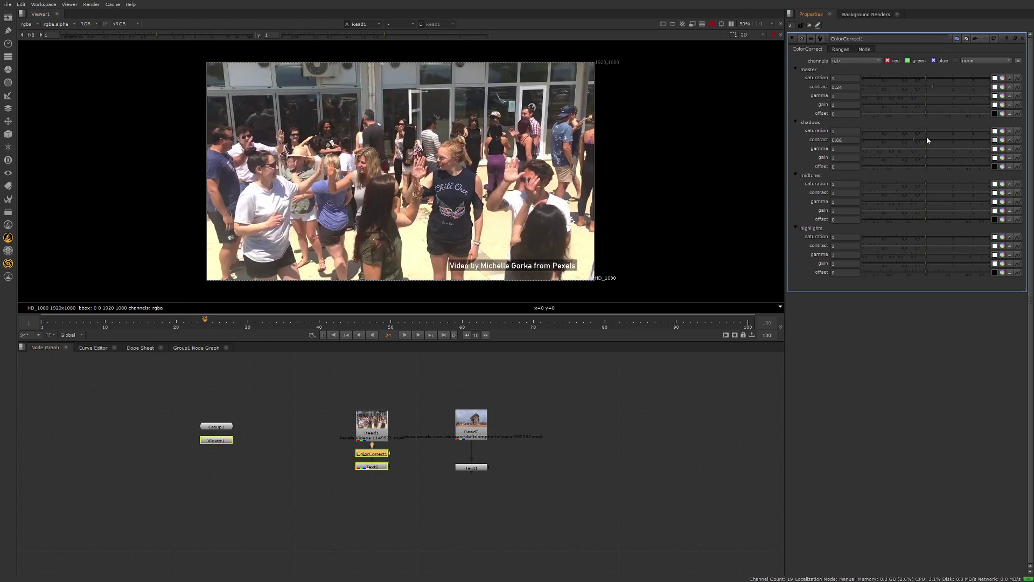
pyautogui.moveTo(927, 137); pyautogui.dragTo(898, 159)
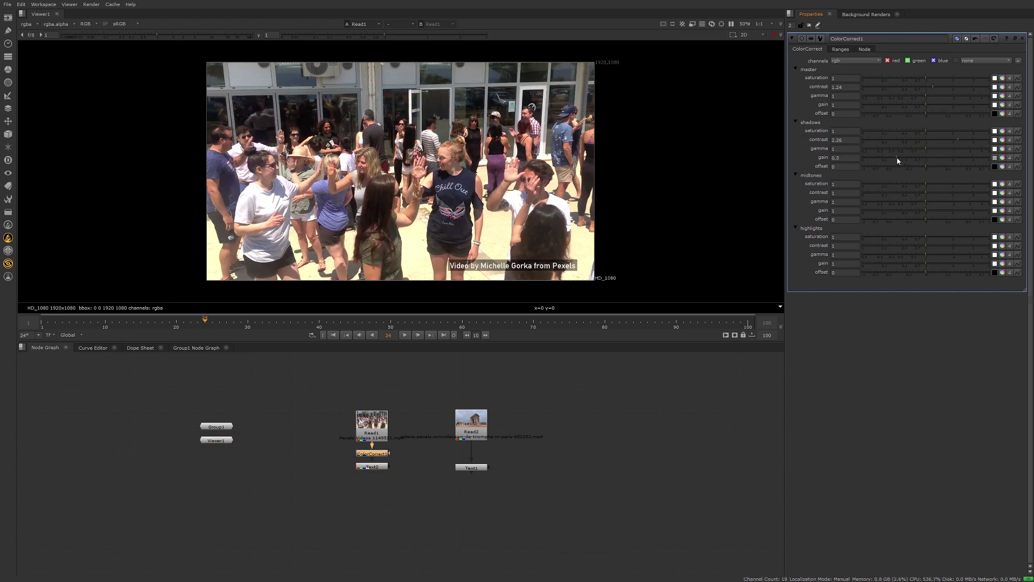
pyautogui.moveTo(929, 198)
pyautogui.mouseDown()
pyautogui.moveTo(949, 196)
pyautogui.moveTo(922, 198)
pyautogui.moveTo(933, 199)
pyautogui.mouseUp()
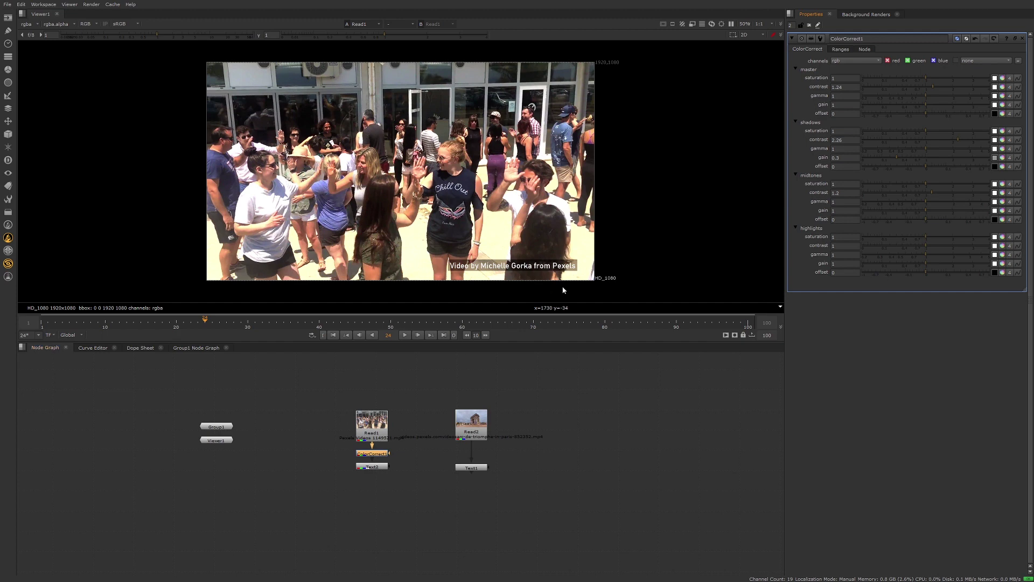
# Save ColorCorrect1's settings as a user preset named 'contrast' and confirm it is listed
pyautogui.click(820, 37)
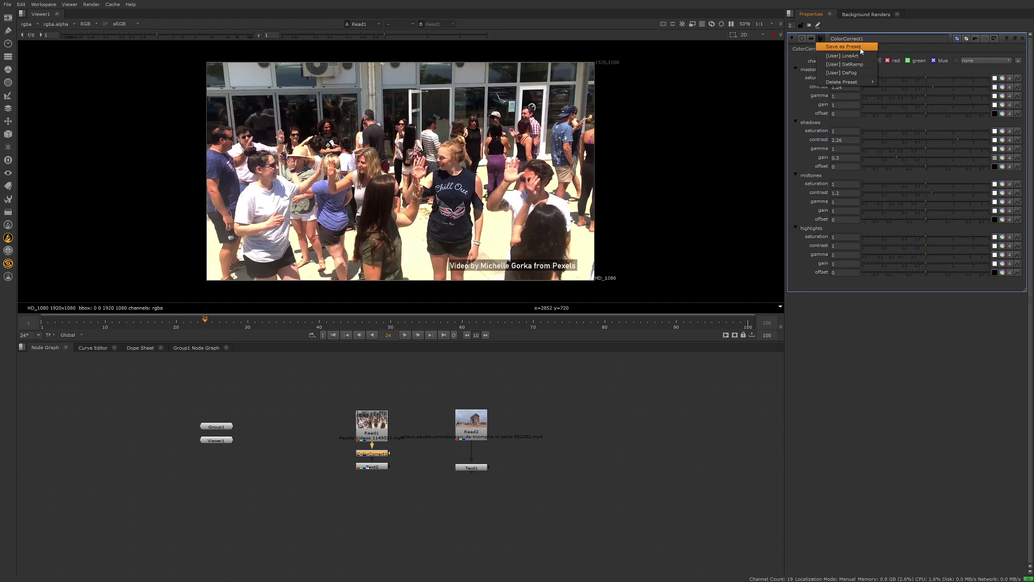
pyautogui.click(844, 47)
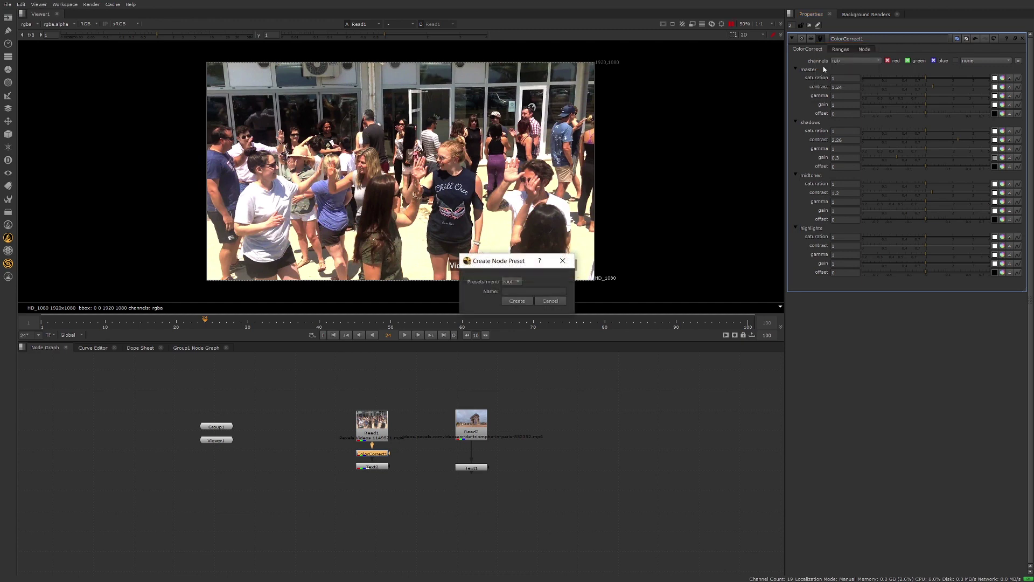
pyautogui.click(507, 291)
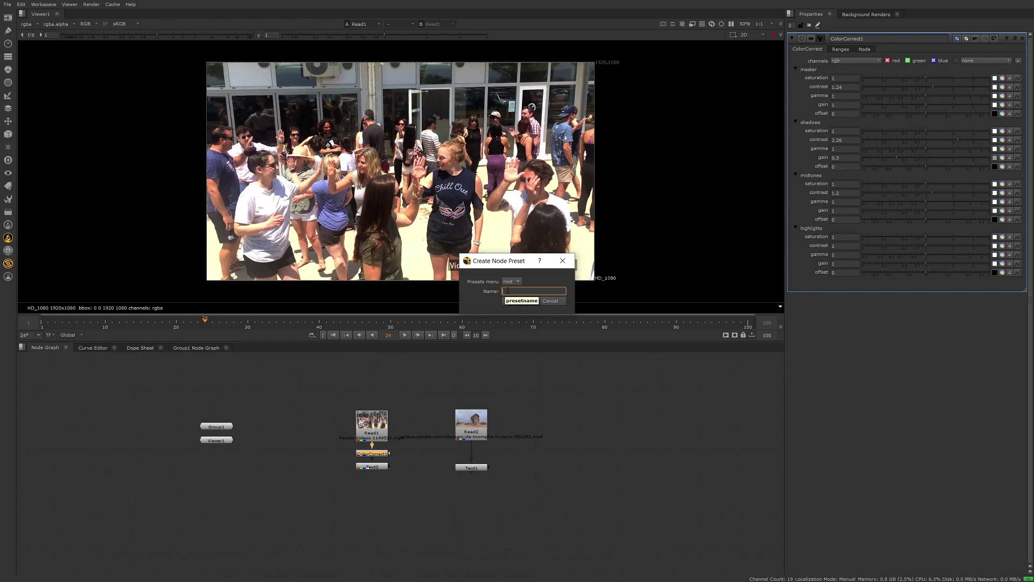
pyautogui.write('contrast')
pyautogui.click(515, 300)
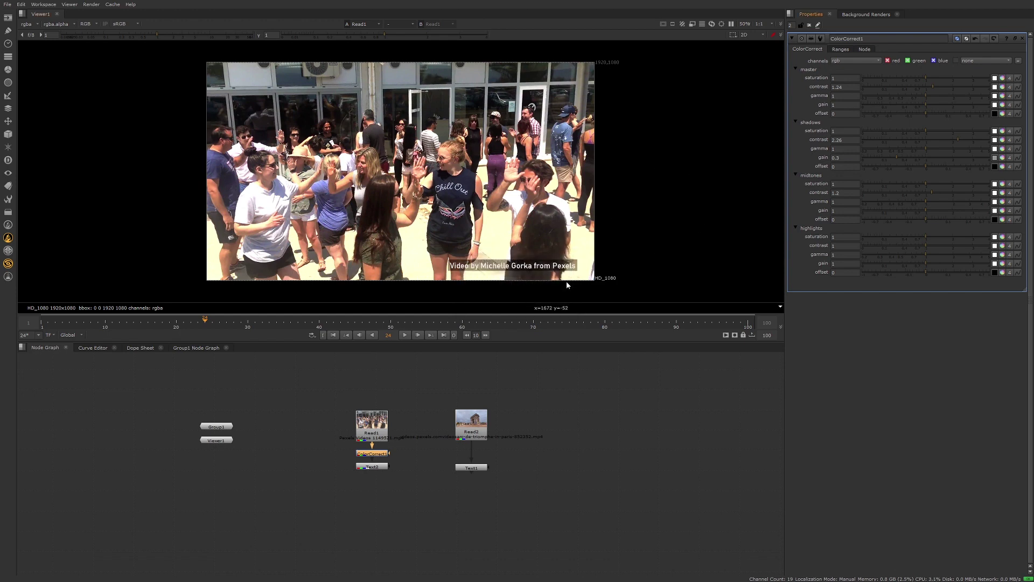
pyautogui.click(820, 39)
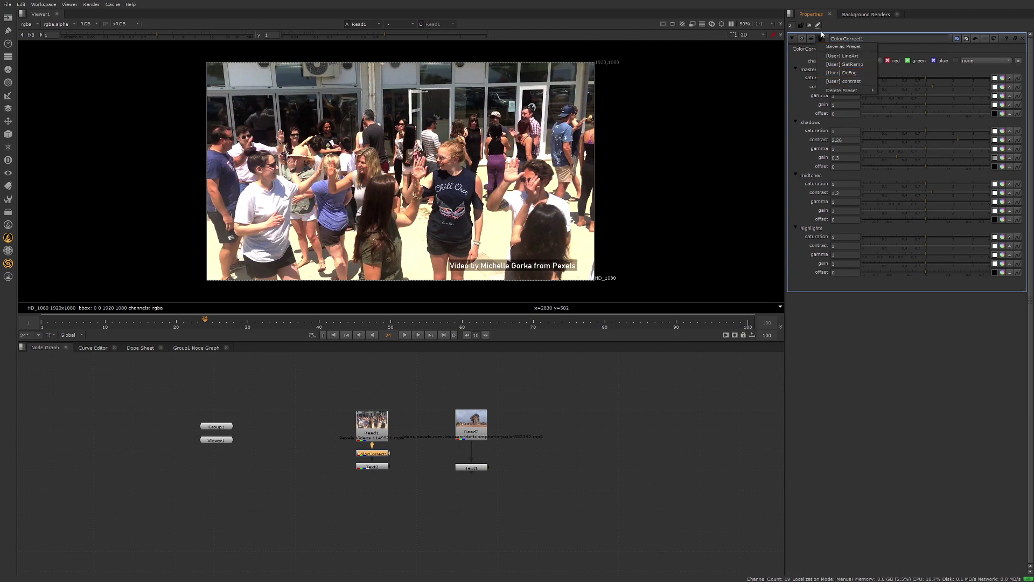
pyautogui.click(831, 35)
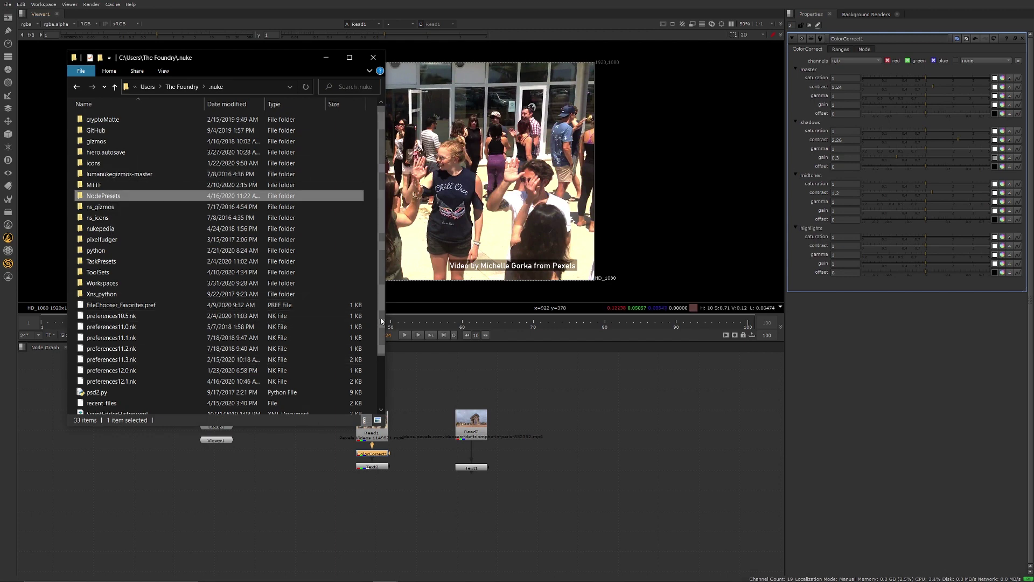
# Browse into the .nuke NodePresets folder to find user_presets.py, then return to Nuke
pyautogui.click(216, 86)
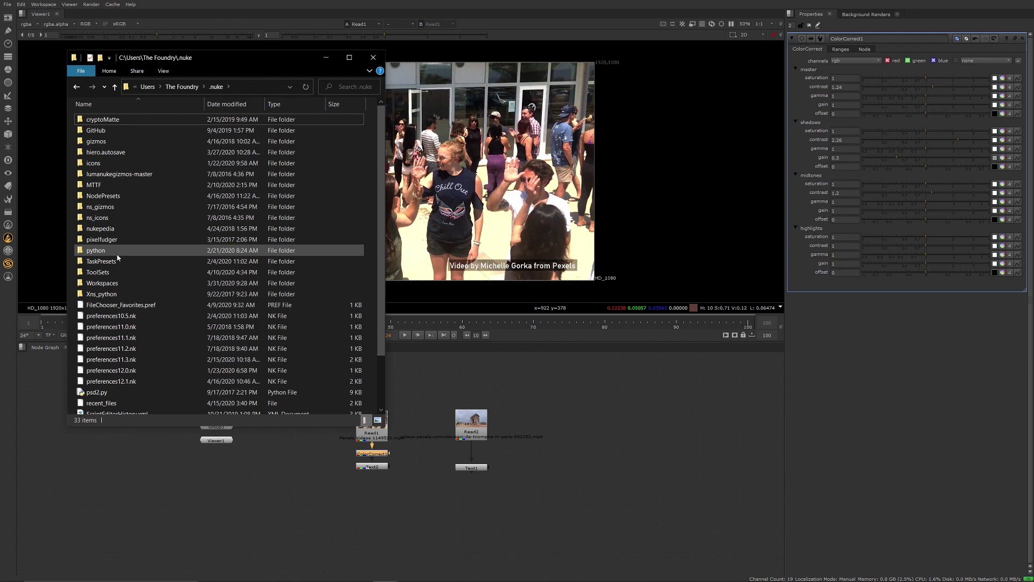
pyautogui.doubleClick(111, 196)
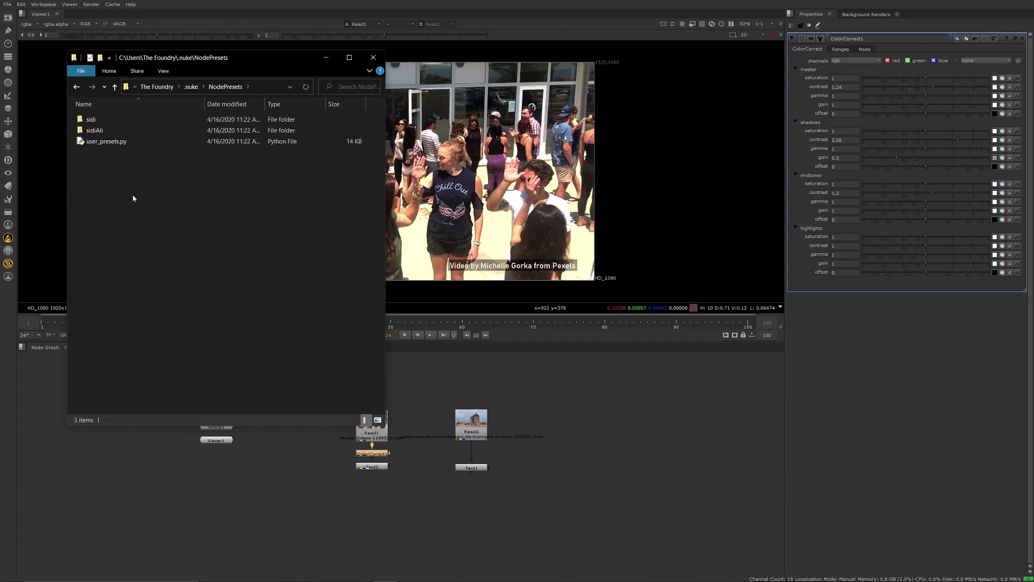
pyautogui.rightClick(106, 145)
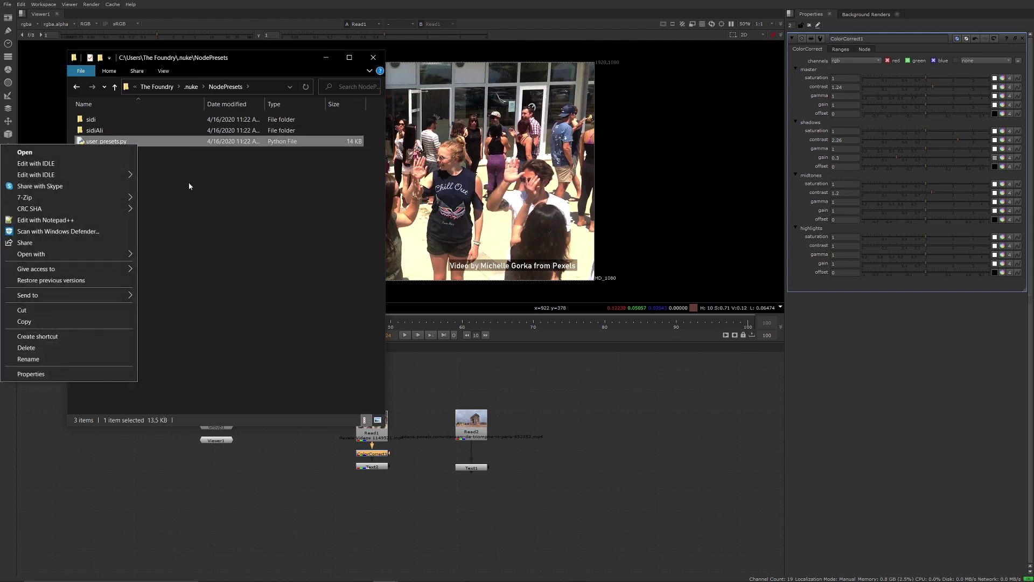
pyautogui.click(217, 218)
pyautogui.click(217, 218)
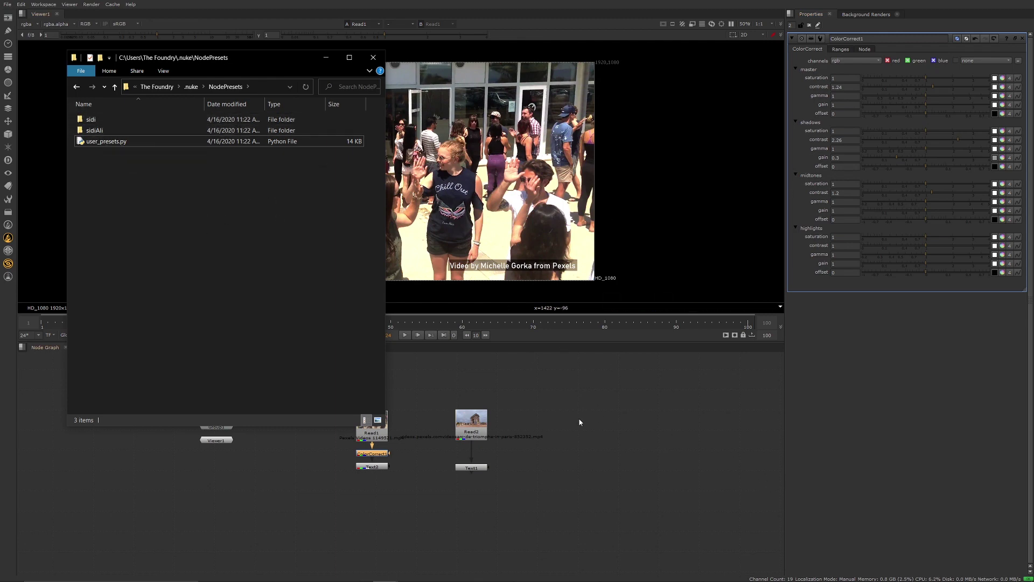
pyautogui.click(558, 414)
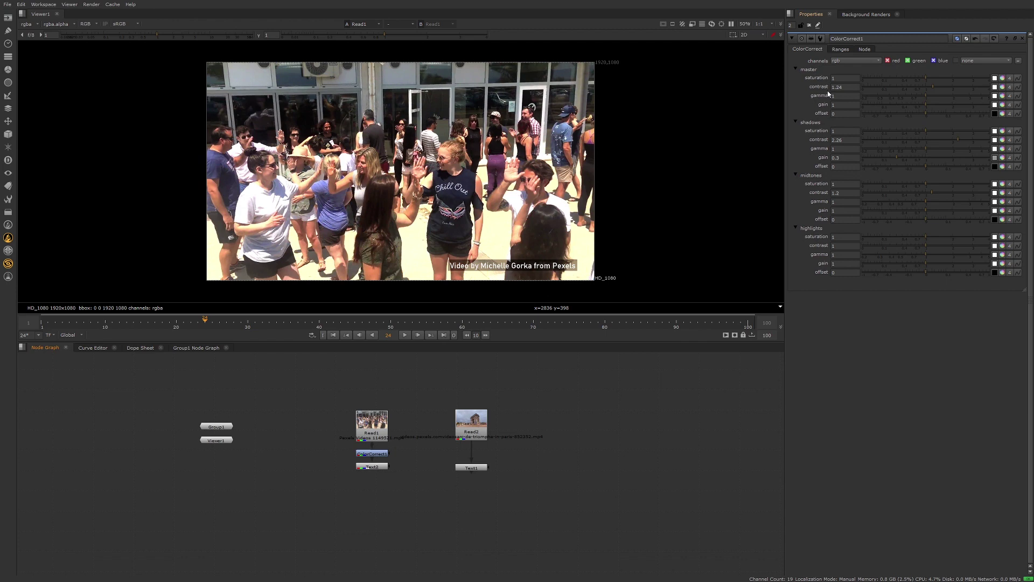
# Save a preset named 'colorCorrect/contrast' and check it appears as a colorCorrect submenu
pyautogui.click(820, 39)
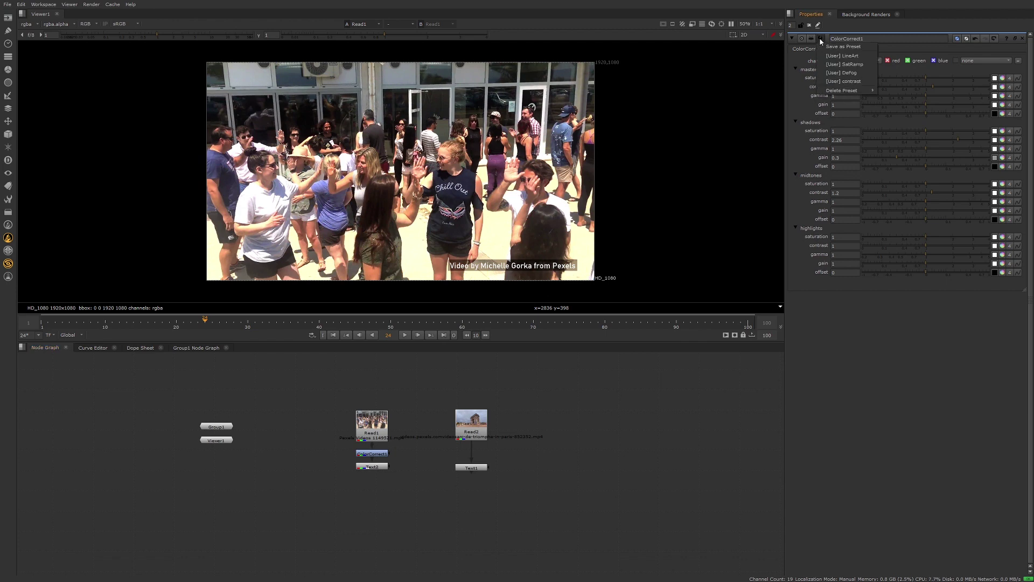
pyautogui.click(843, 47)
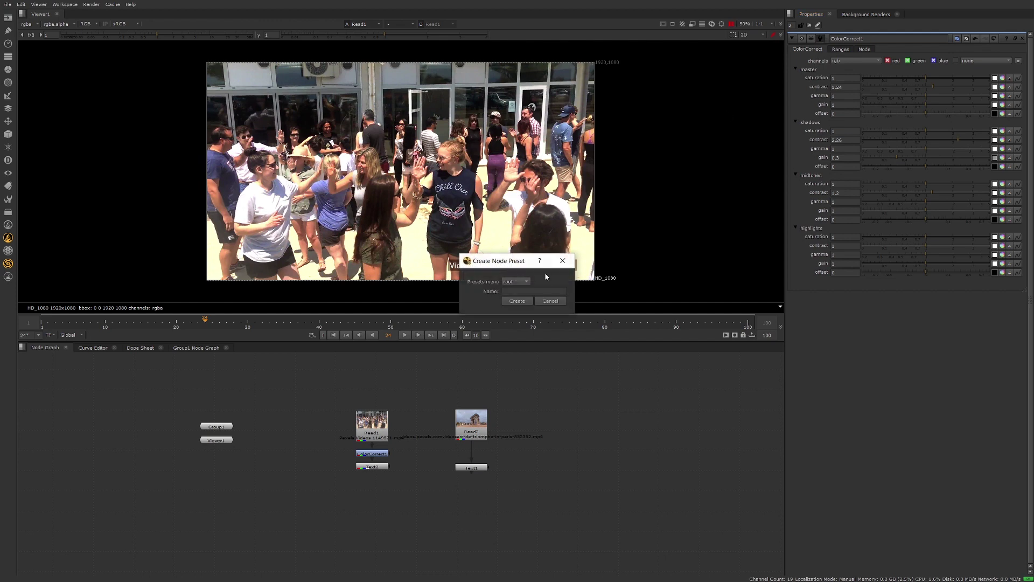
pyautogui.click(539, 291)
pyautogui.write('colorCorrect/contrast')
pyautogui.click(517, 301)
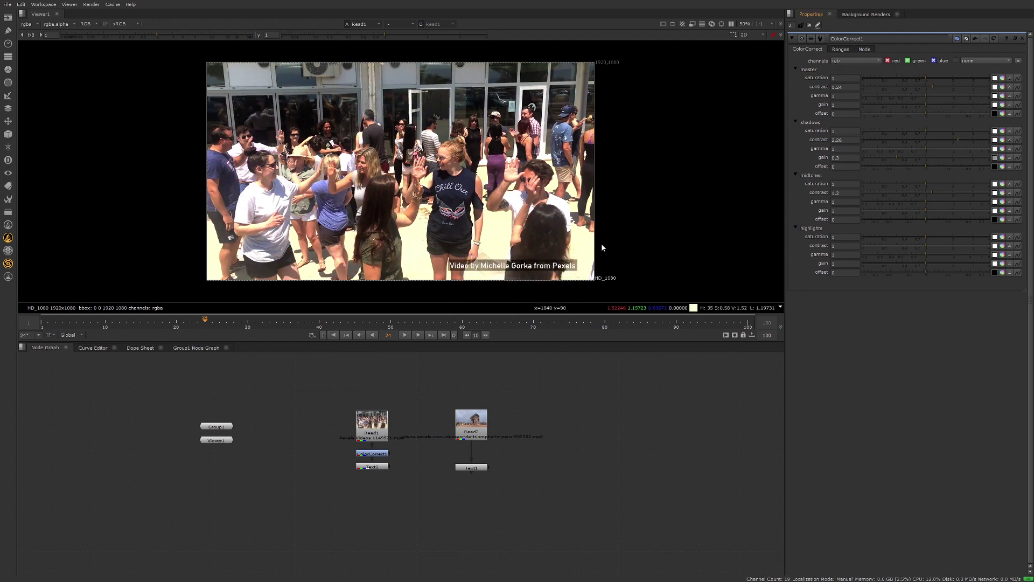
pyautogui.click(820, 38)
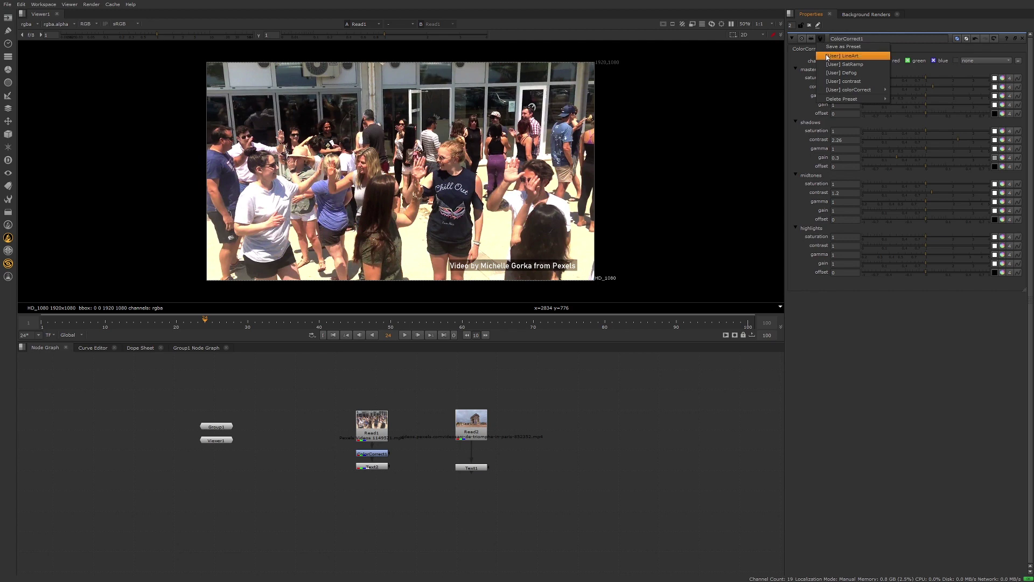
pyautogui.moveTo(868, 93)
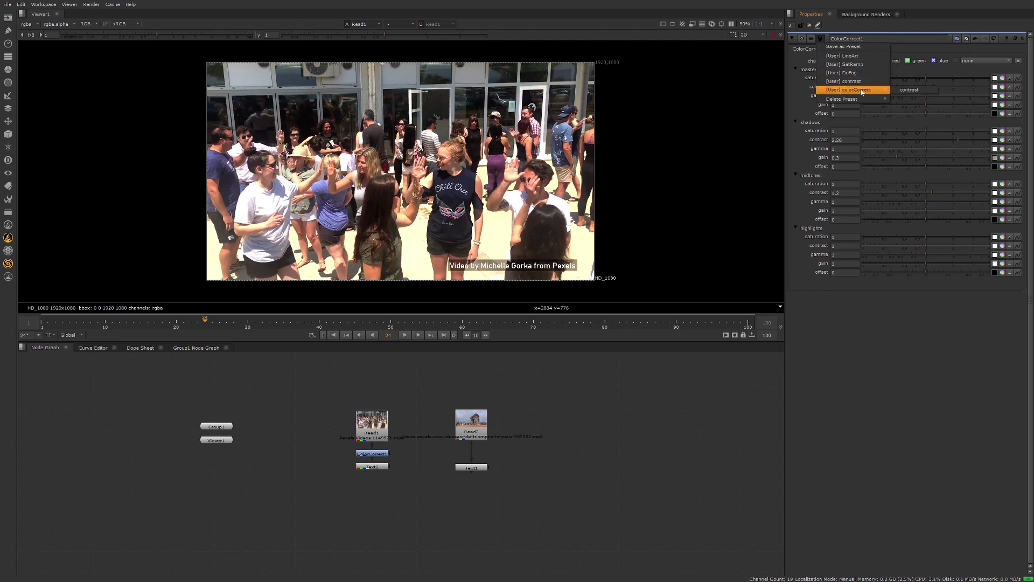
# Inspect the new colorCorrect folder and its user_presets.py in NodePresets, then return to Nuke
pyautogui.click(591, 469)
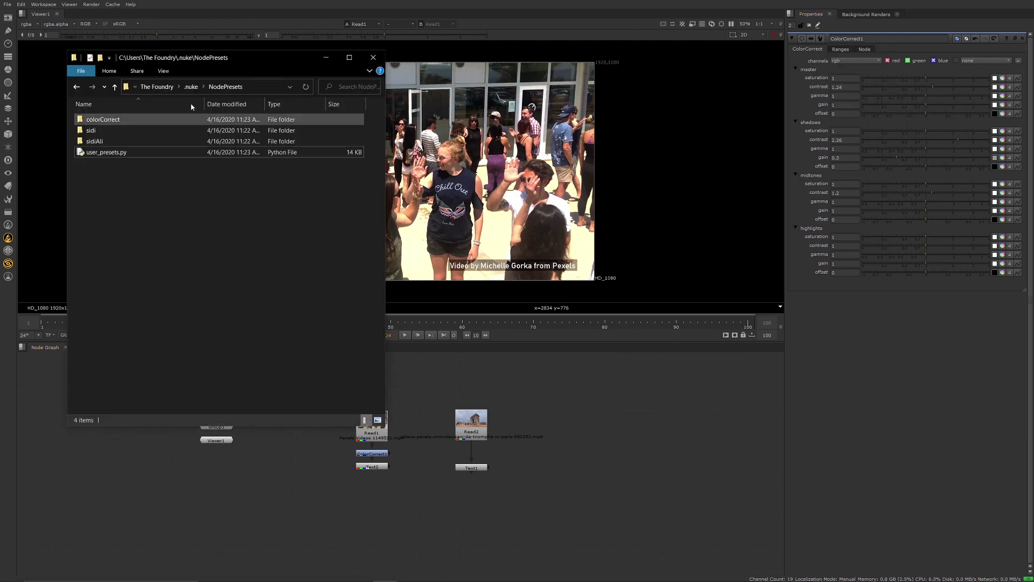
pyautogui.doubleClick(115, 119)
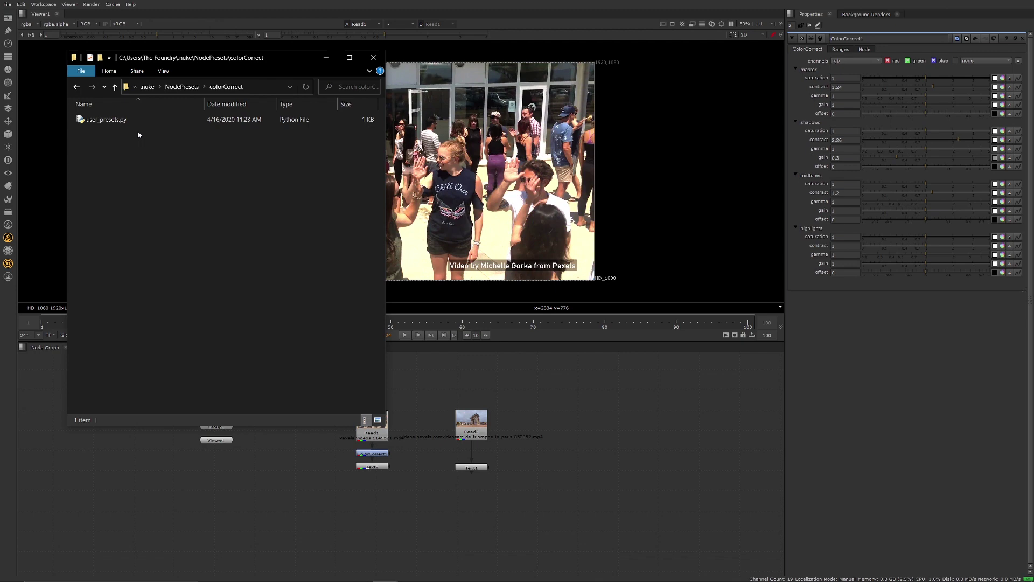
pyautogui.click(115, 87)
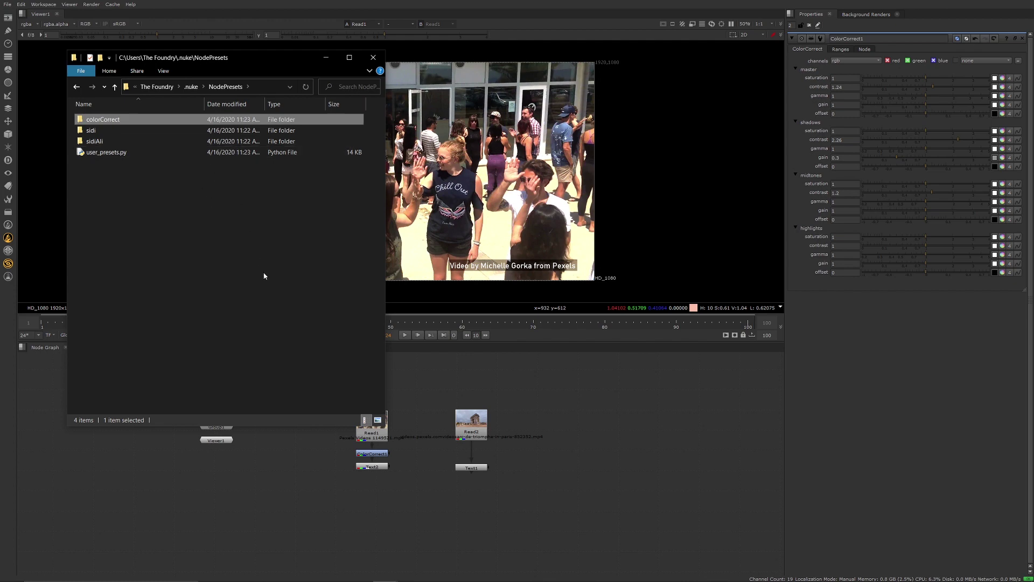
pyautogui.click(515, 376)
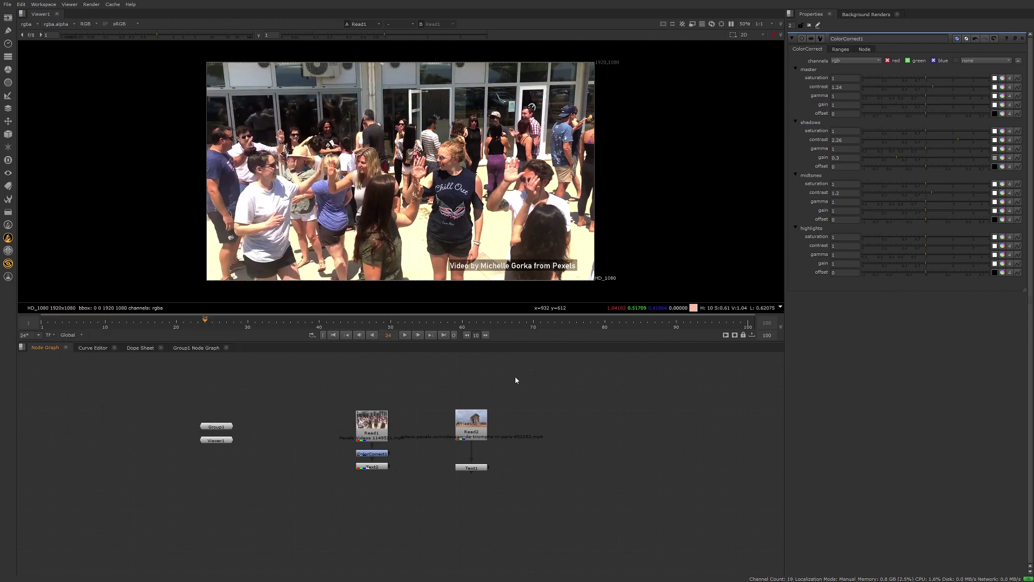
# Delete the colorCorrect/contrast user preset, keeping only the plain contrast preset
pyautogui.click(821, 39)
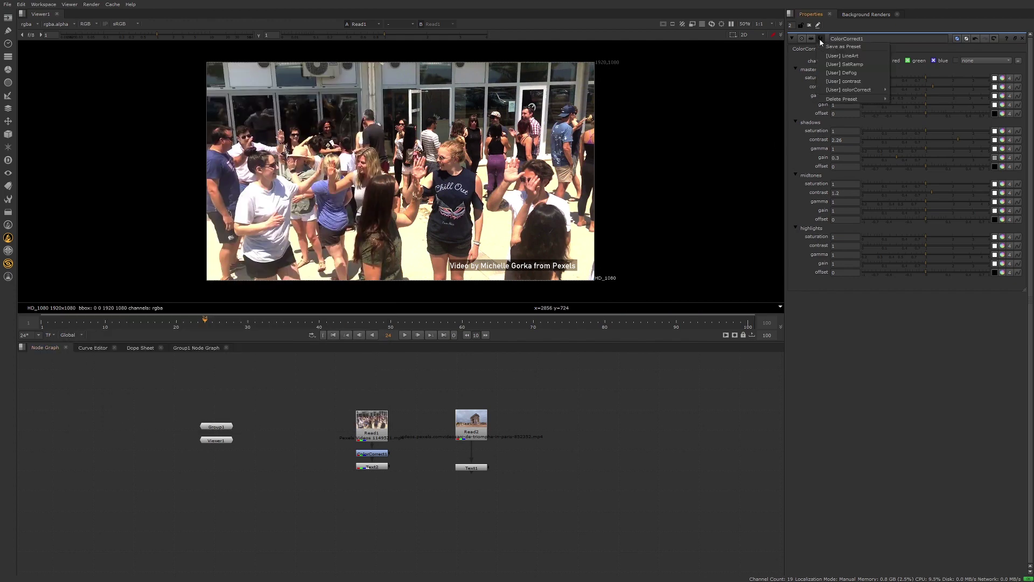
pyautogui.moveTo(862, 100)
pyautogui.moveTo(925, 135)
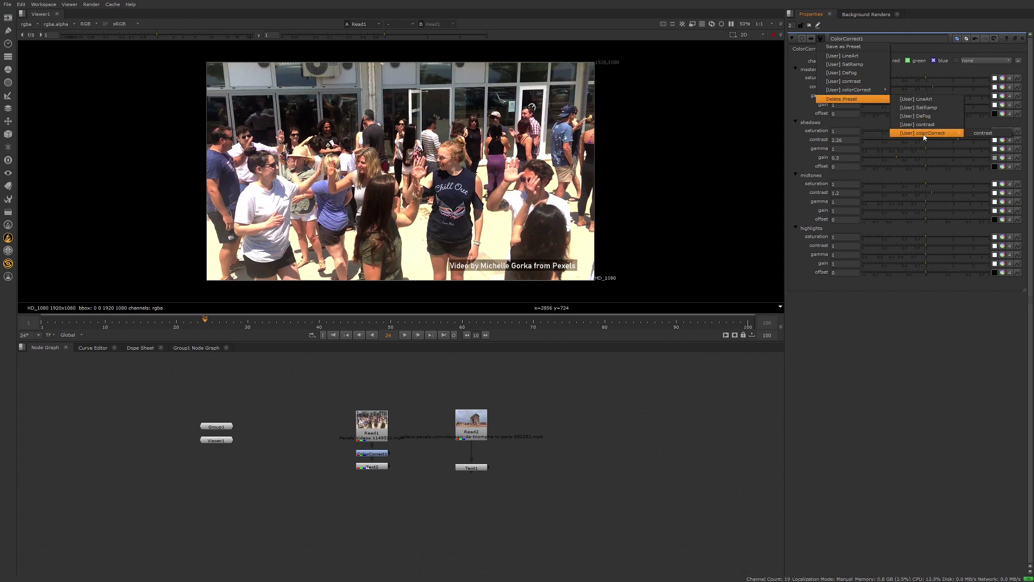
pyautogui.click(983, 133)
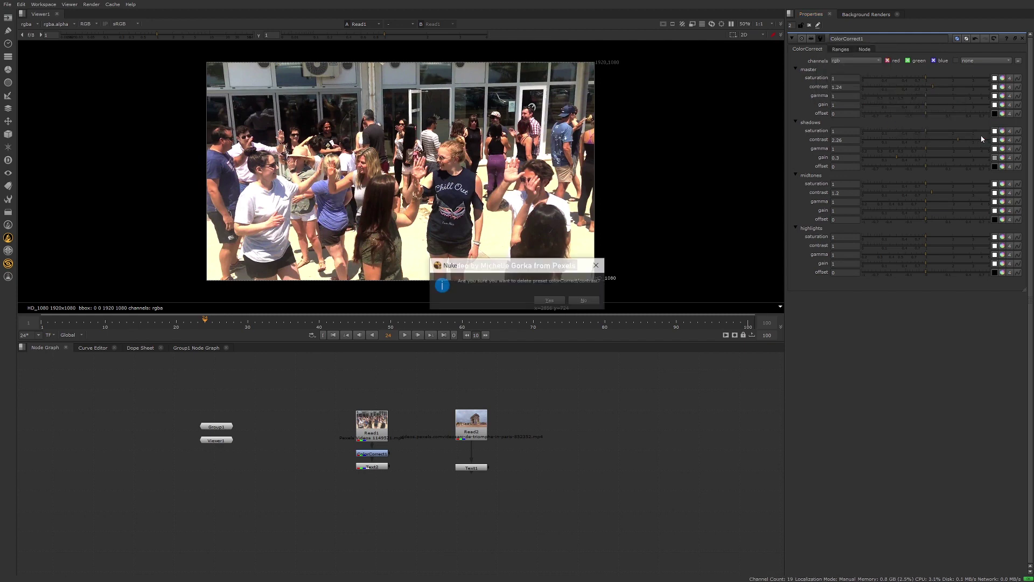
pyautogui.click(550, 300)
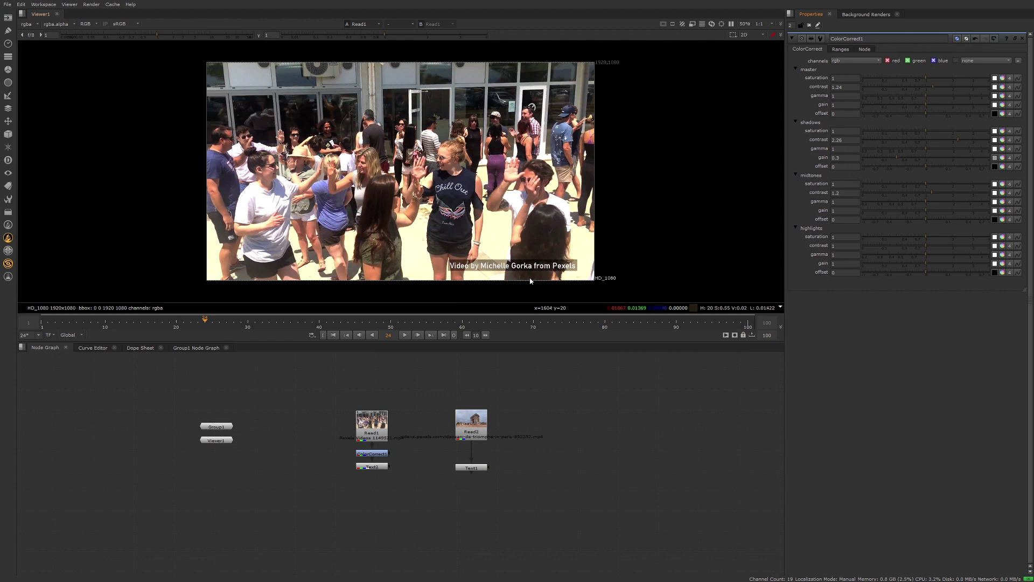
pyautogui.click(821, 38)
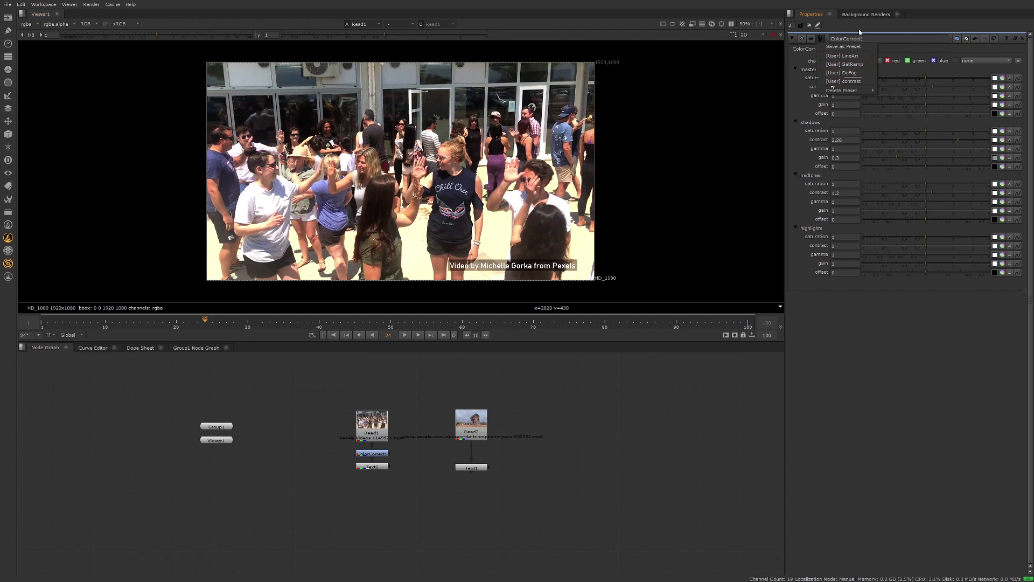
# Apply a user preset to ColorCorrect1, add ColorCorrect2 under Read2 and view Text1
pyautogui.click(851, 55)
pyautogui.click(478, 429)
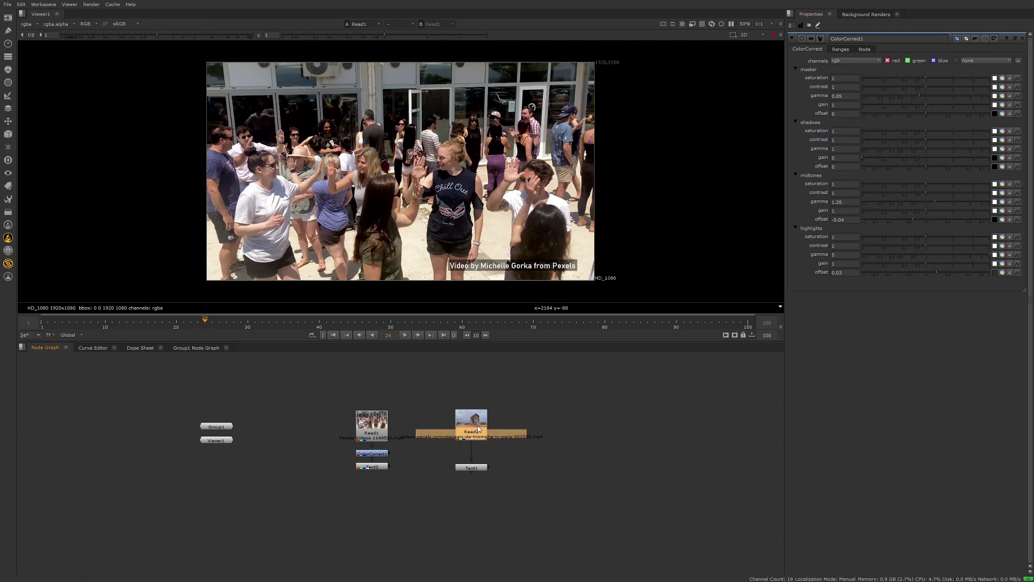
pyautogui.press('c')
pyautogui.click(471, 467)
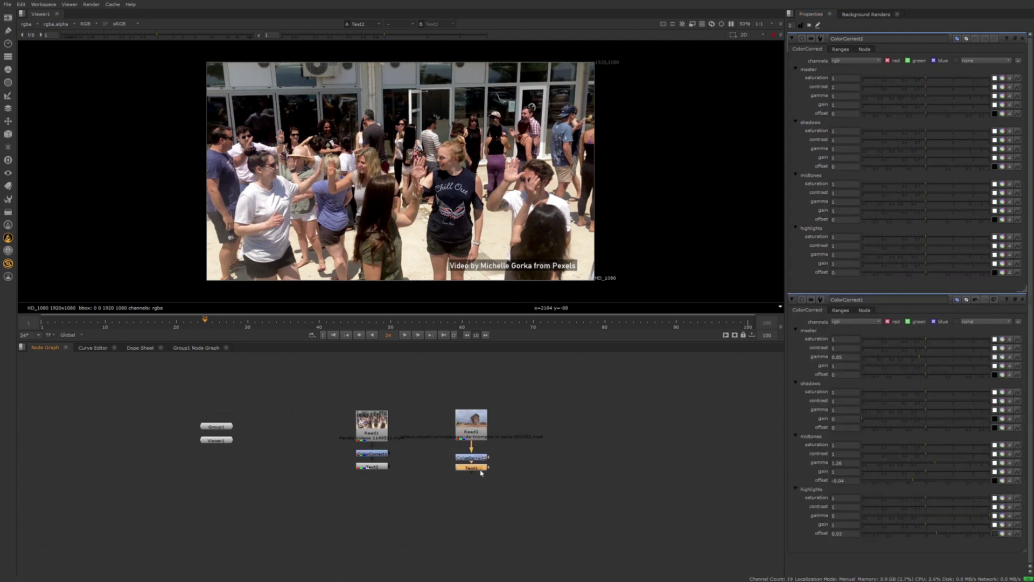
pyautogui.press('1')
# Apply the LineArt then SatRamp user presets to ColorCorrect2 and play the clip
pyautogui.click(820, 38)
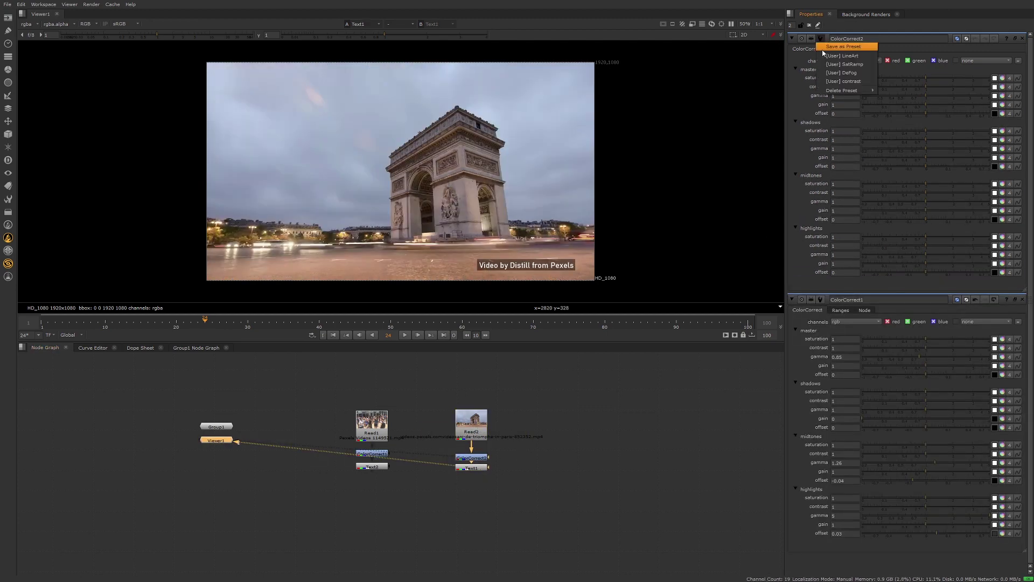
pyautogui.click(825, 52)
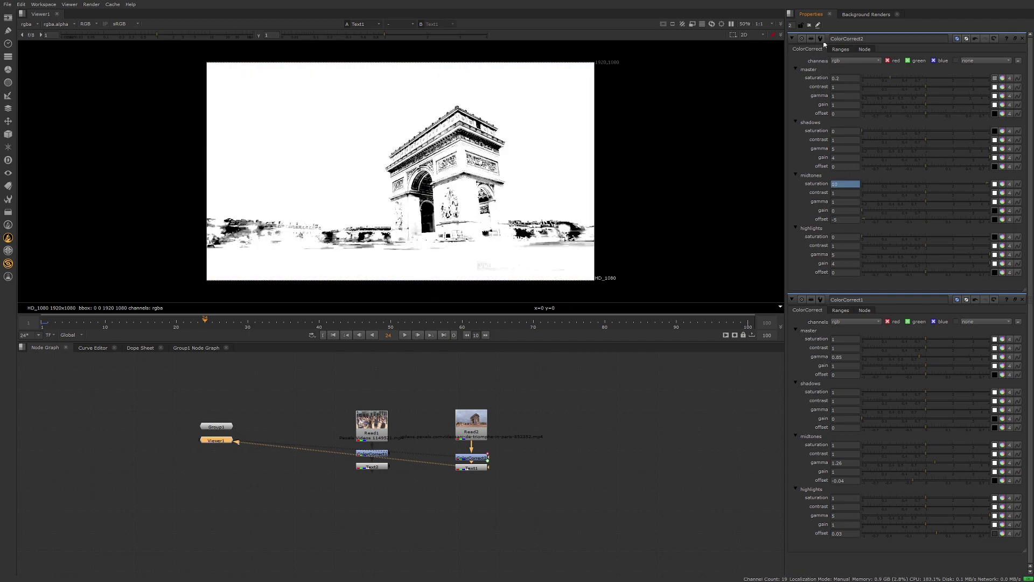
pyautogui.click(820, 39)
pyautogui.click(835, 63)
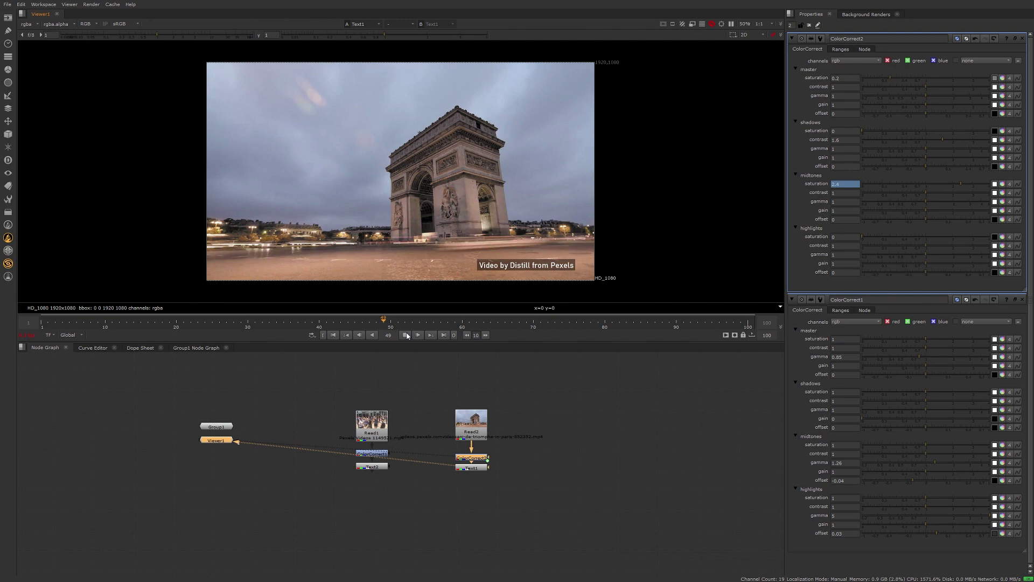
pyautogui.click(405, 335)
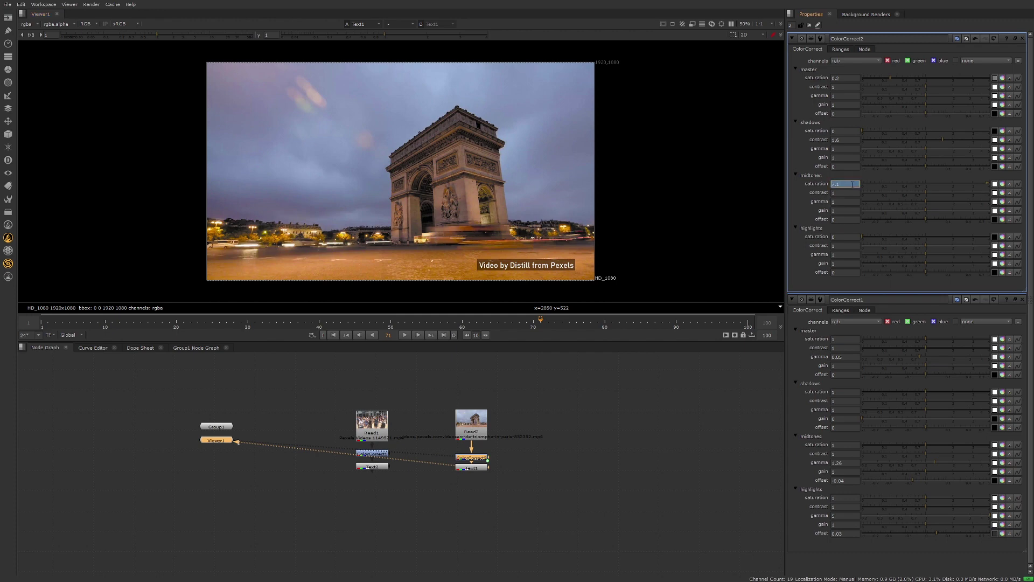
# Inspect the animated midtones saturation expression and step back ten frames
pyautogui.press('=')
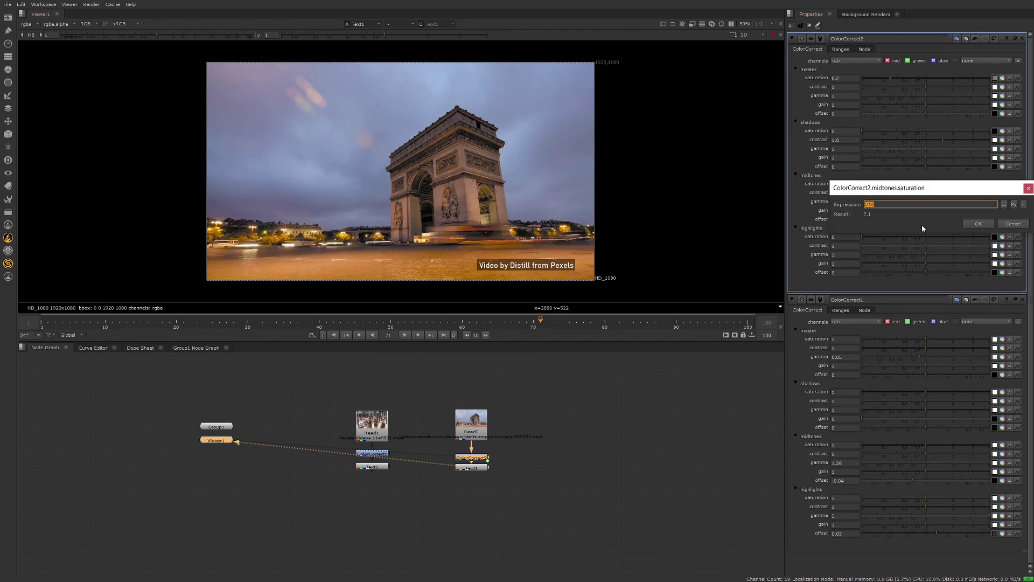
pyautogui.click(1022, 225)
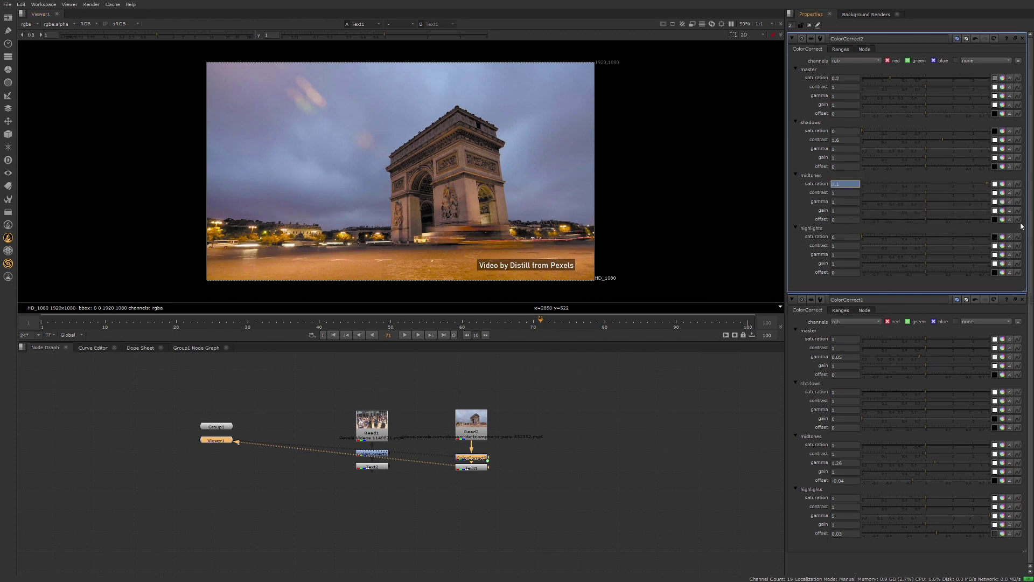
pyautogui.click(602, 369)
pyautogui.hotkey('shift', 'Left')
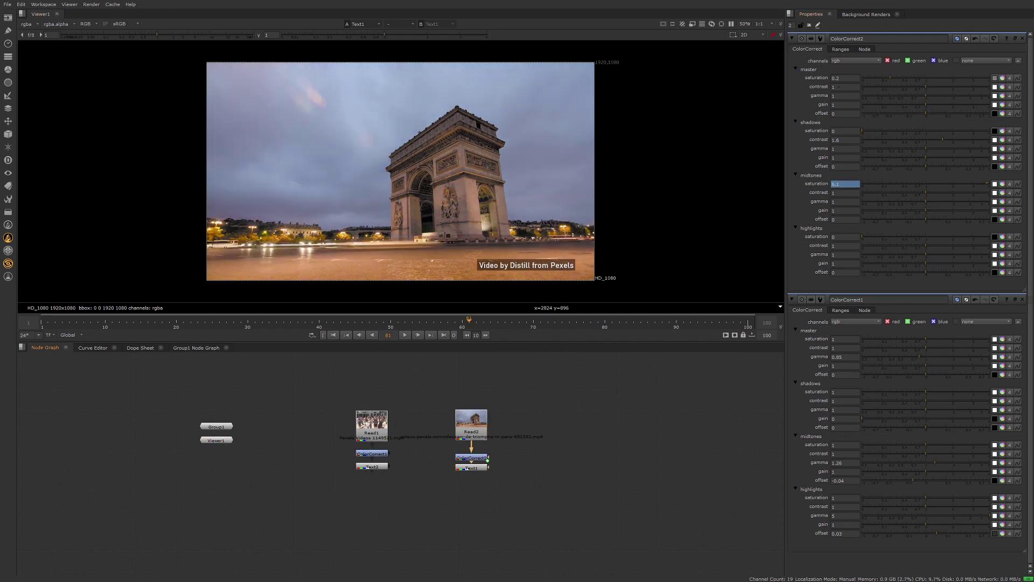
pyautogui.click(820, 38)
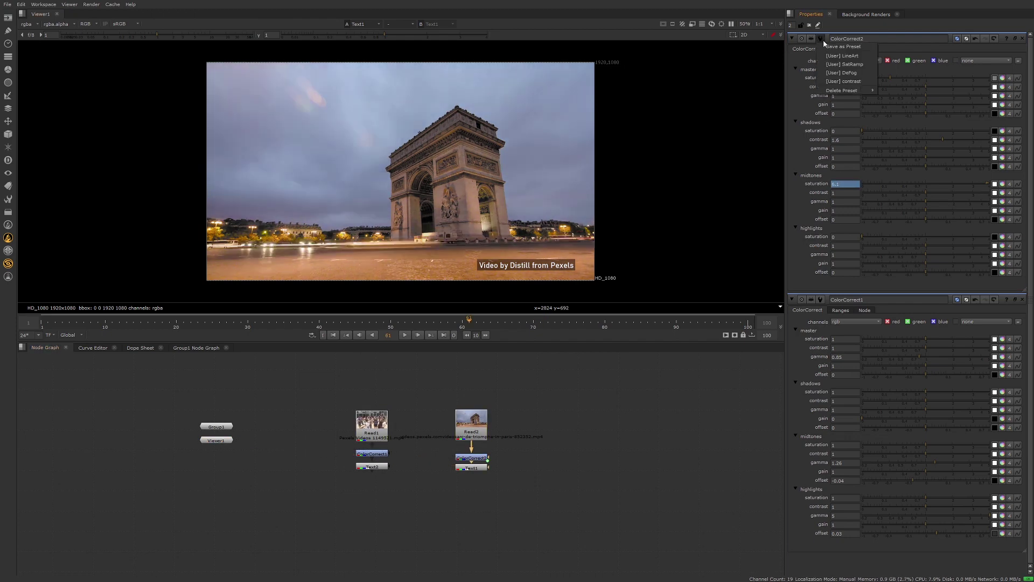
pyautogui.click(793, 61)
# View Group1's Node Presets sheet, pan it into place and close all property panels
pyautogui.click(216, 426)
pyautogui.press('1')
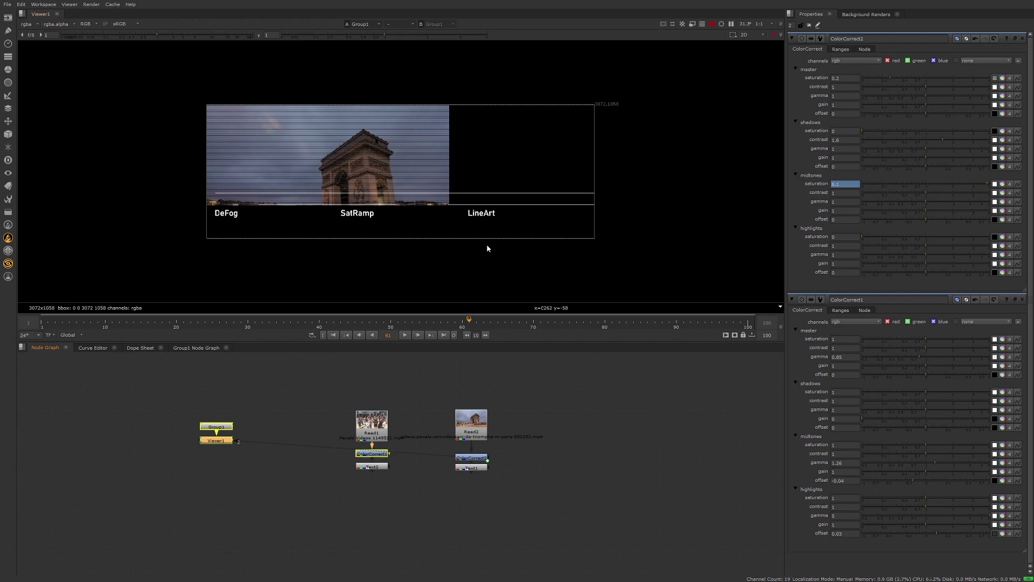
pyautogui.moveTo(495, 196); pyautogui.dragTo(667, 157, button='middle')
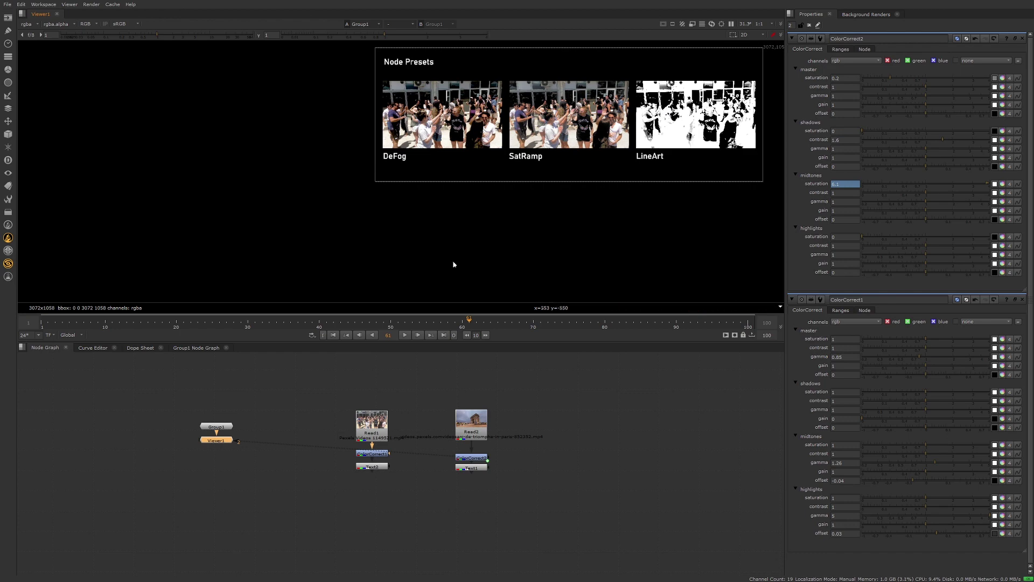
pyautogui.click(819, 38)
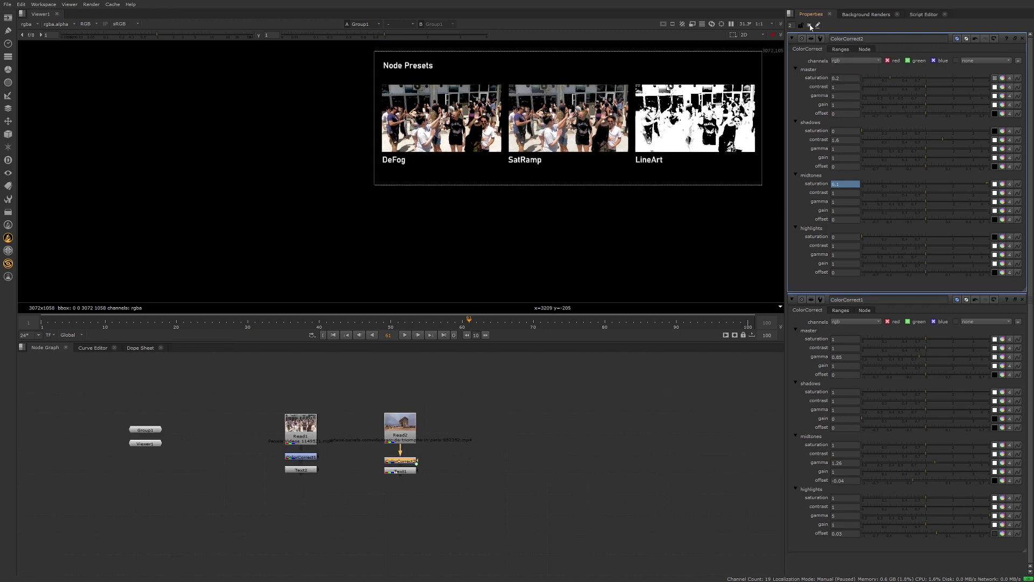
pyautogui.click(810, 25)
# Create a Shuffle node via 'shuff' search, place it beside Text1 and open its user shuffle presets
pyautogui.click(499, 427)
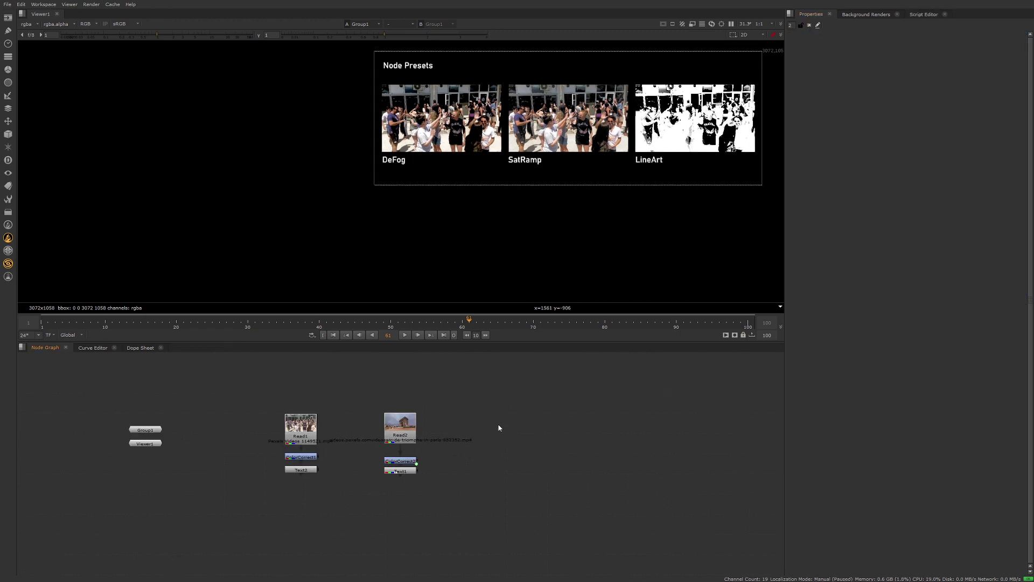
pyautogui.press('Tab')
pyautogui.write('s')
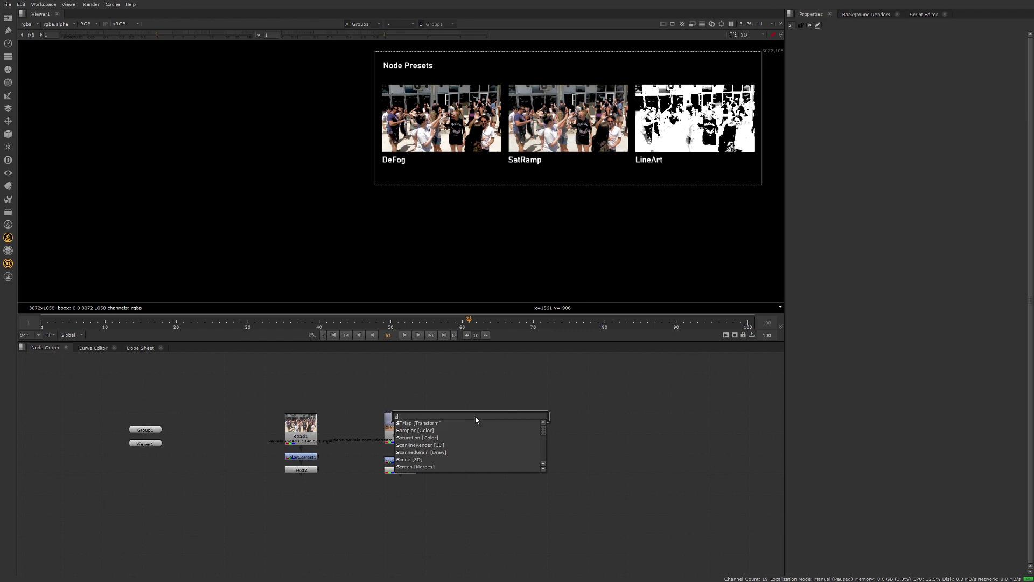
pyautogui.write('huff')
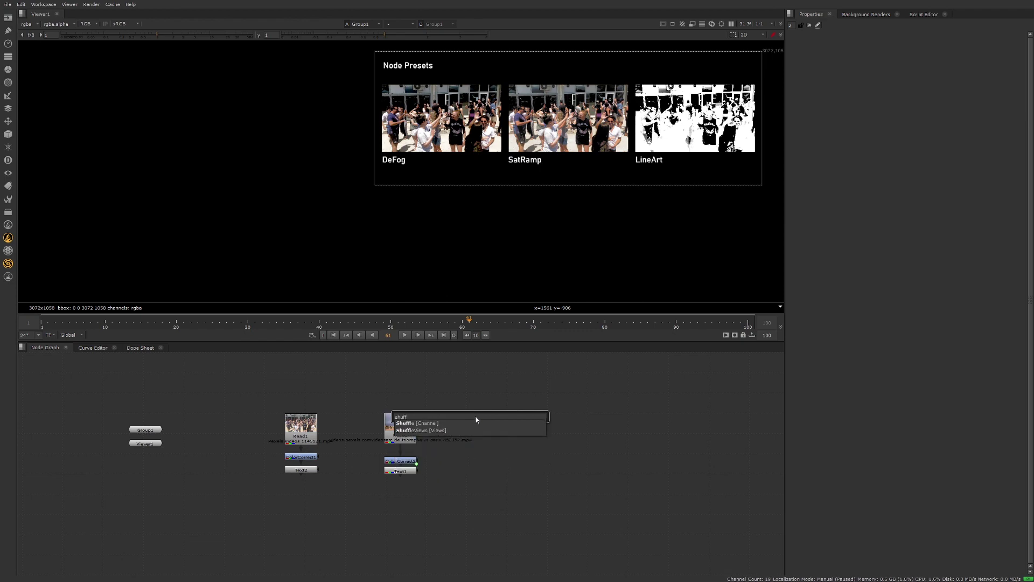
pyautogui.press('Return')
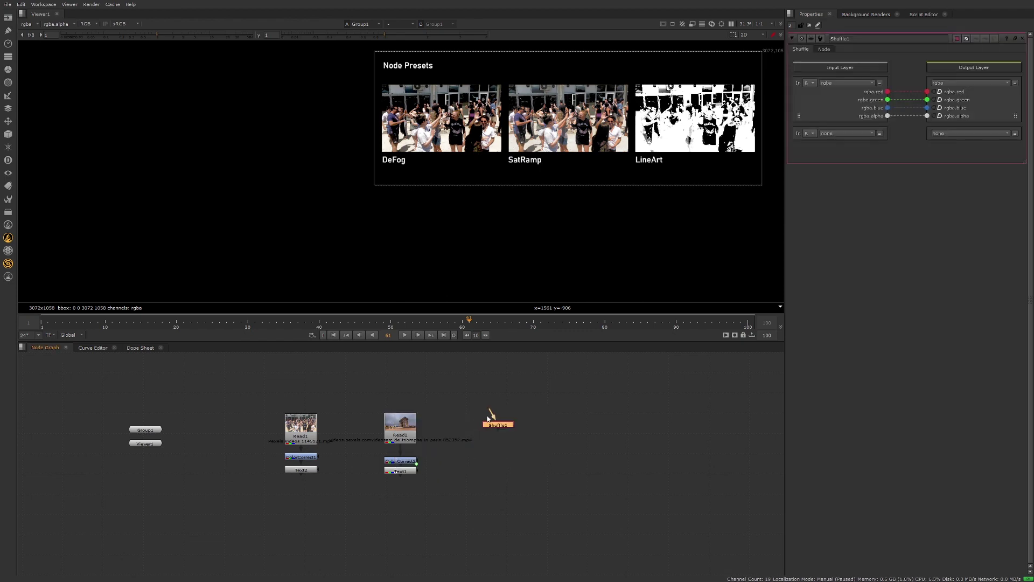
pyautogui.press('1')
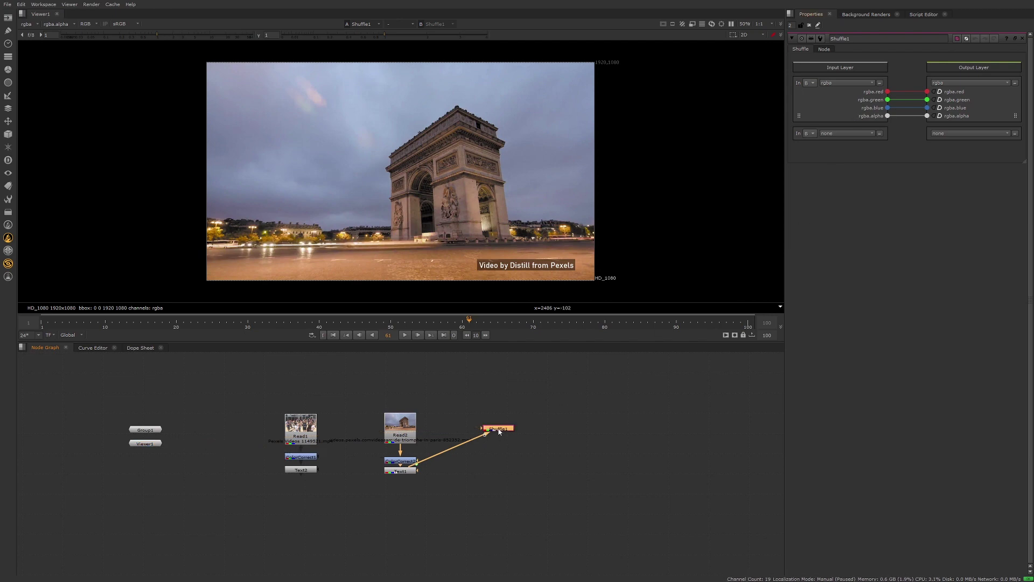
pyautogui.moveTo(499, 431); pyautogui.dragTo(503, 473)
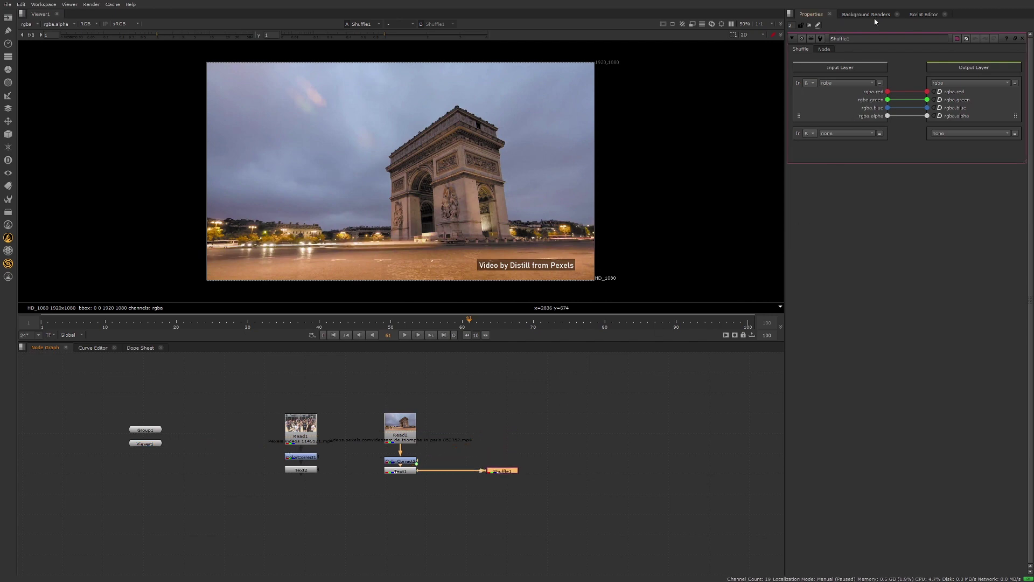
pyautogui.click(821, 38)
pyautogui.moveTo(870, 57)
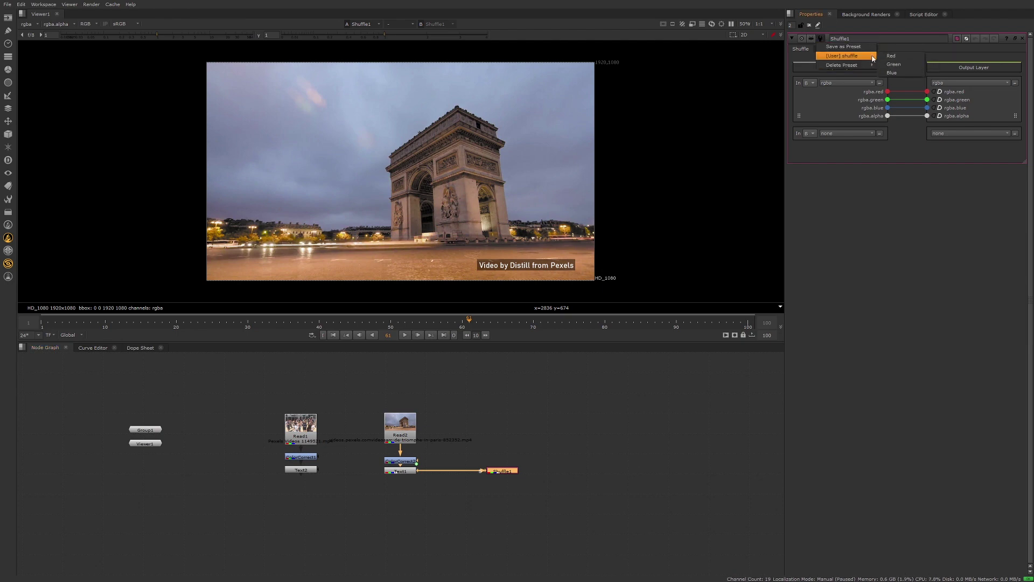
# Try the Red, Green and Blue shuffle presets on Shuffle1, tidying its graph position
pyautogui.click(902, 57)
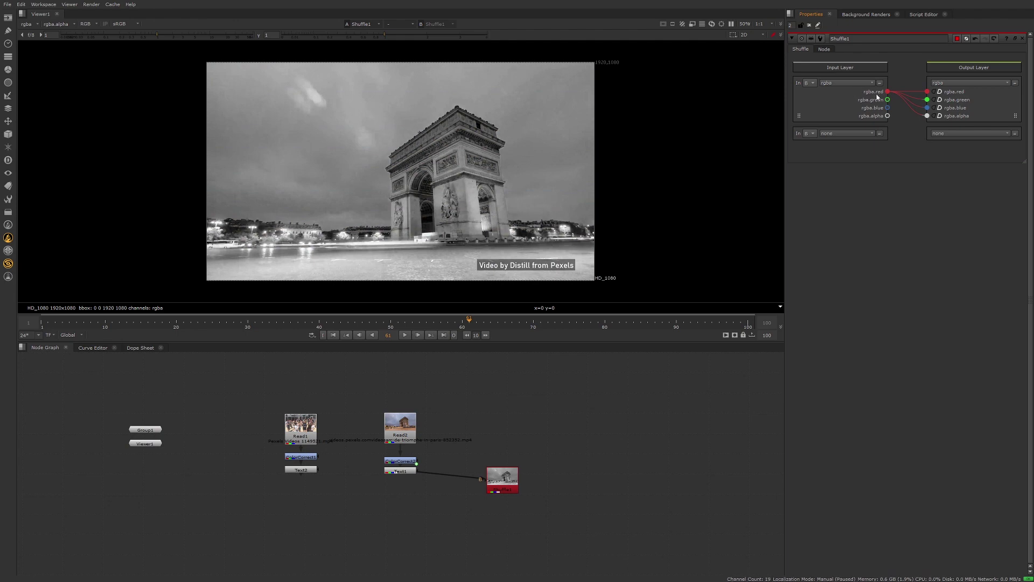
pyautogui.moveTo(504, 483); pyautogui.dragTo(504, 471)
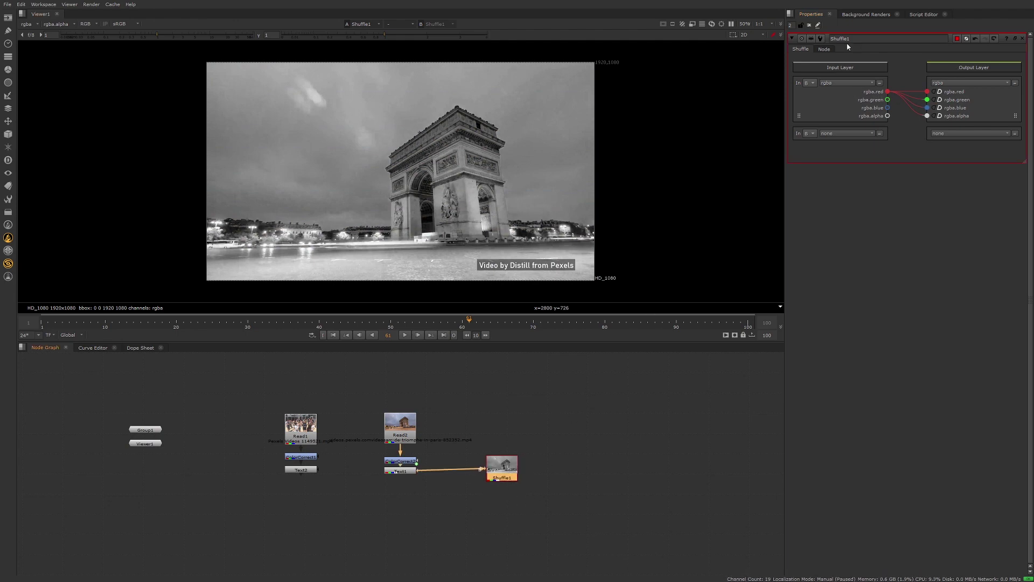
pyautogui.click(820, 39)
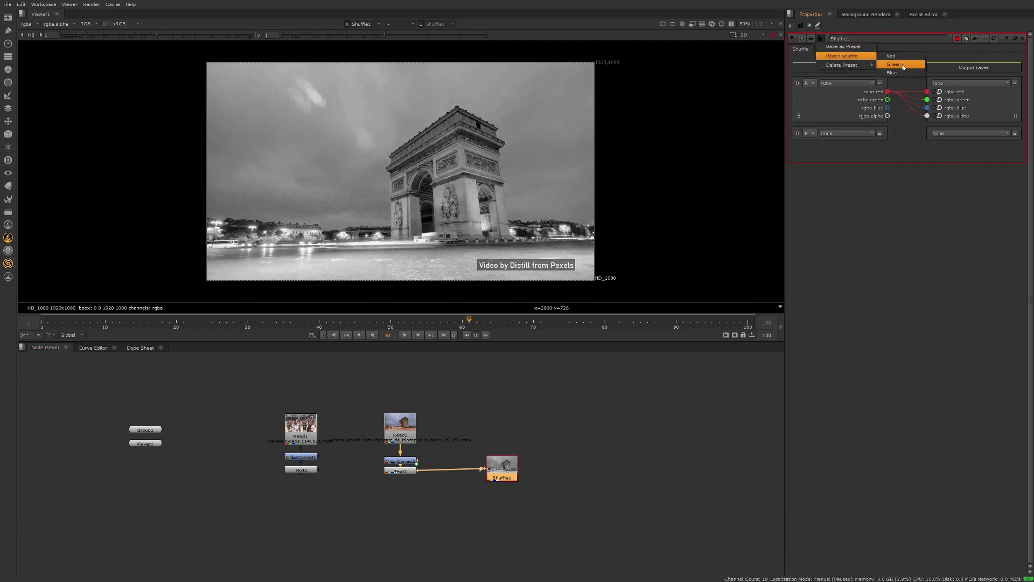
pyautogui.click(903, 63)
pyautogui.click(820, 39)
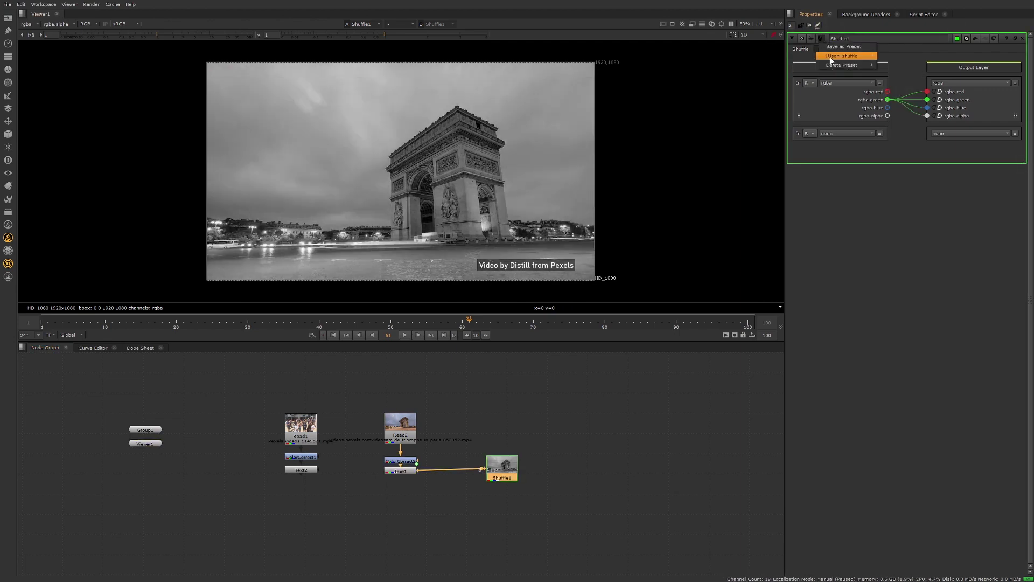
pyautogui.moveTo(843, 55)
pyautogui.click(904, 71)
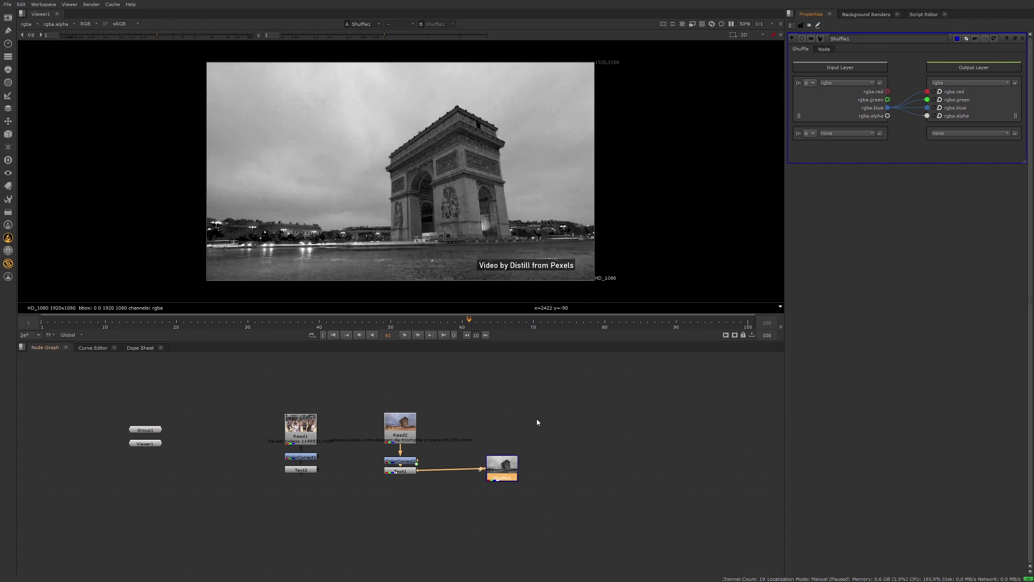
pyautogui.moveTo(501, 472); pyautogui.dragTo(502, 474)
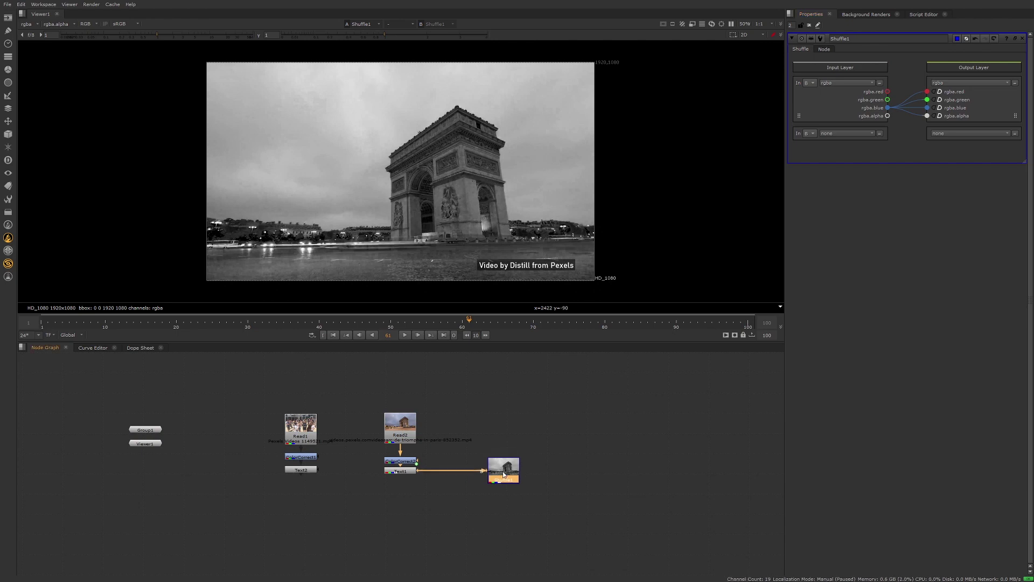
# Review Shuffle1's Node tab, then return to its red-to-RGB channel mapping
pyautogui.click(824, 50)
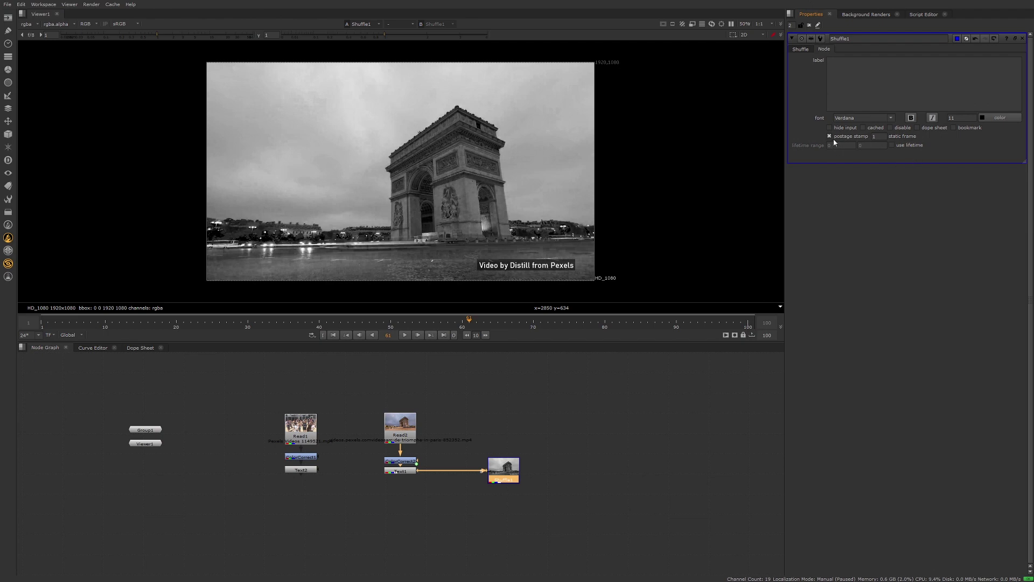
pyautogui.click(813, 47)
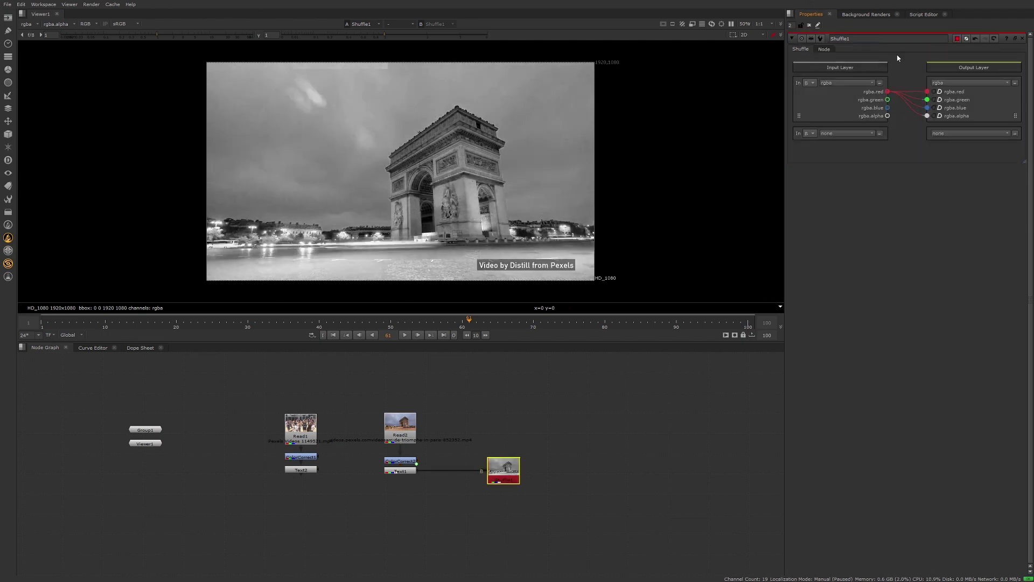
pyautogui.click(506, 489)
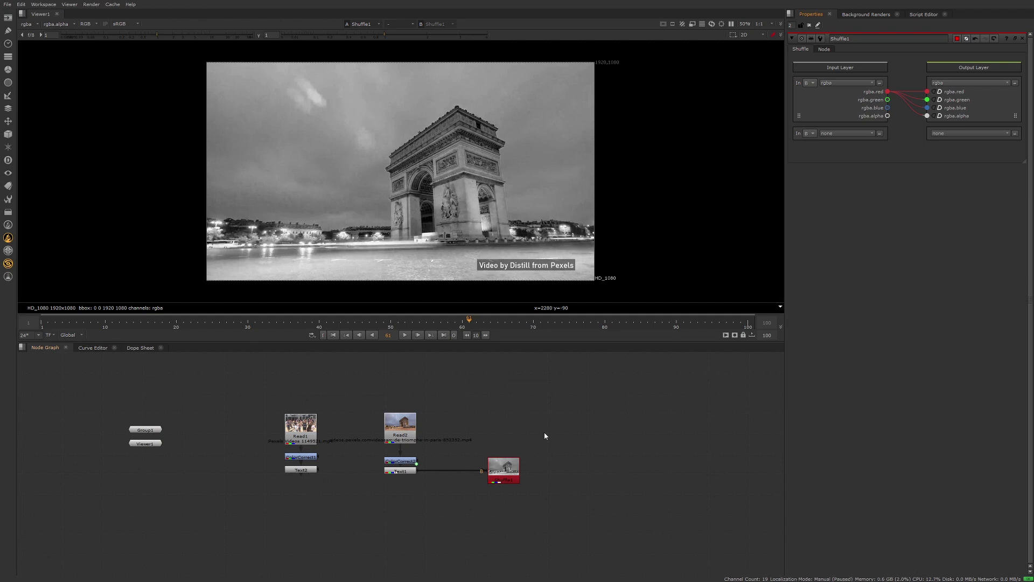
pyautogui.moveTo(544, 432); pyautogui.dragTo(477, 501)
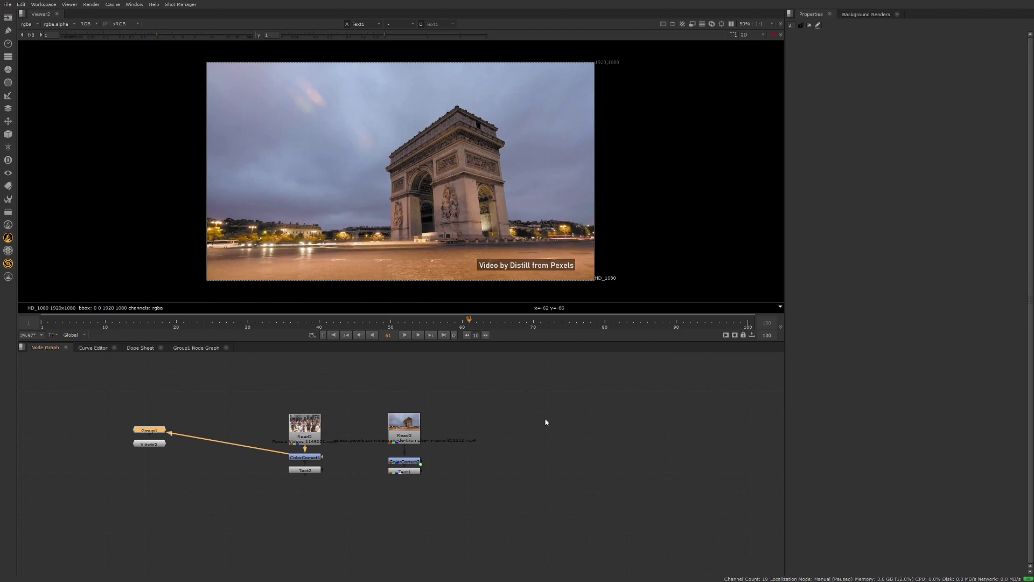
pyautogui.hotkey('alt', 'Tab')
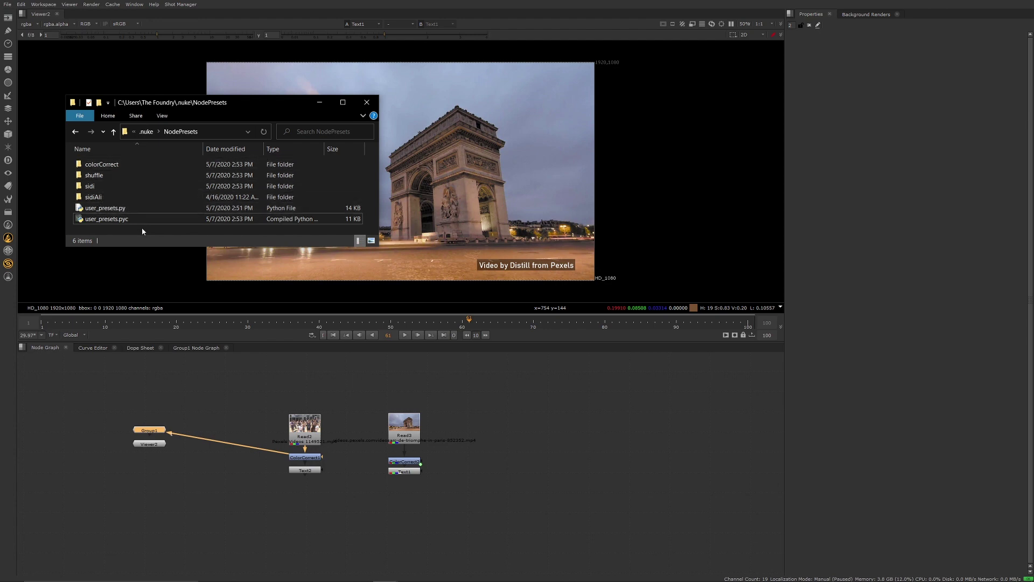
pyautogui.click(481, 401)
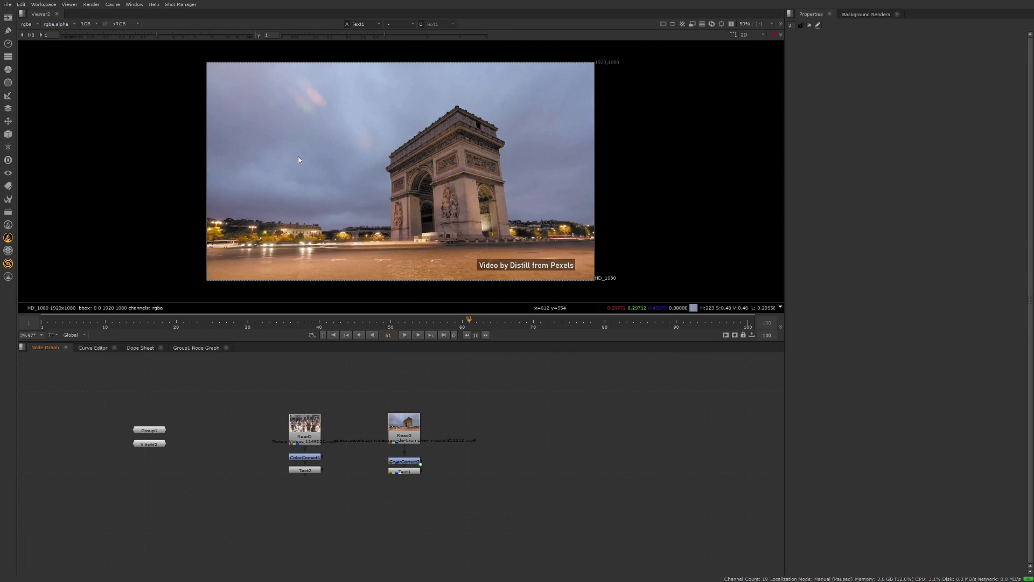
# Switch to the project-bin workspace and place the Sequence 1 playhead on the Arc de Triomphe clip
pyautogui.click(38, 5)
pyautogui.click(76, 79)
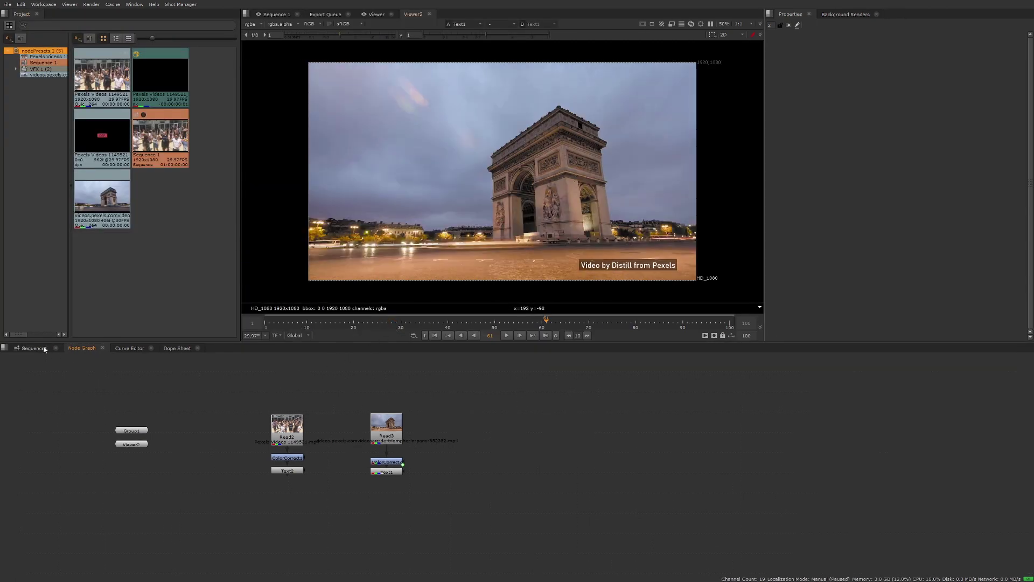
pyautogui.click(34, 347)
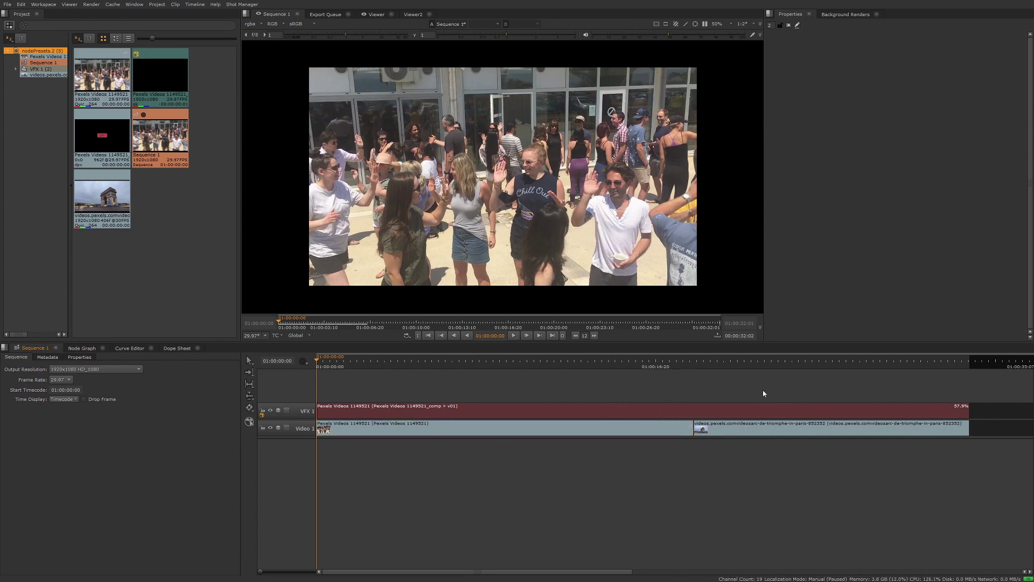
pyautogui.click(725, 359)
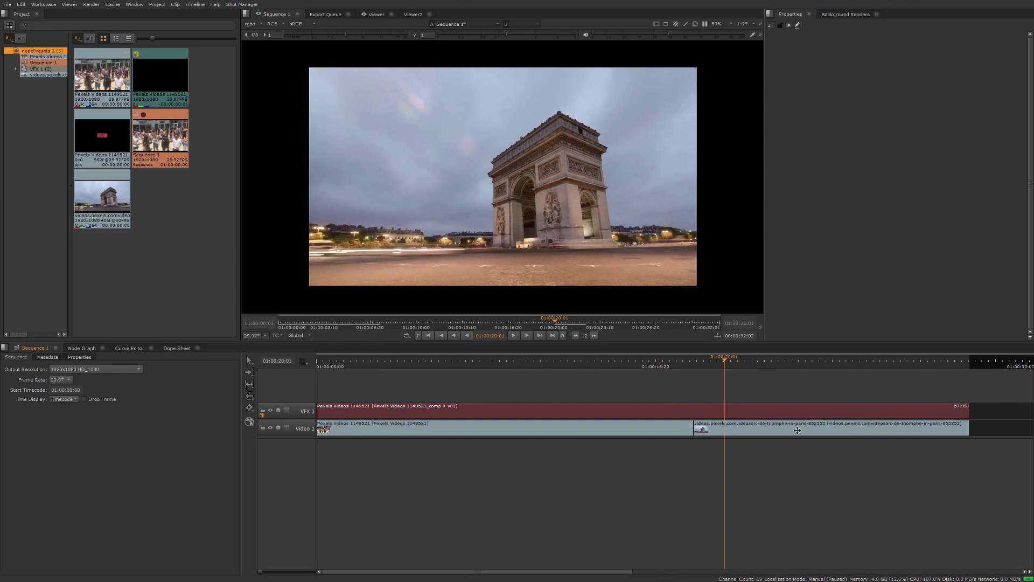
# Add a ColorCorrect effect to the Arc de Triomphe clip and apply the [User] LineArt preset
pyautogui.rightClick(796, 432)
pyautogui.moveTo(813, 430)
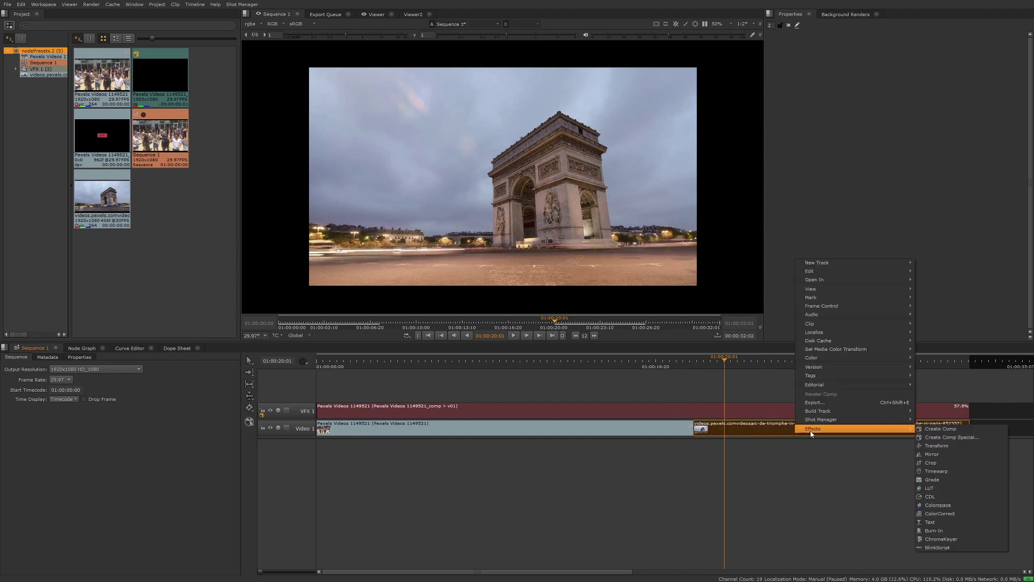
pyautogui.click(885, 506)
pyautogui.click(781, 42)
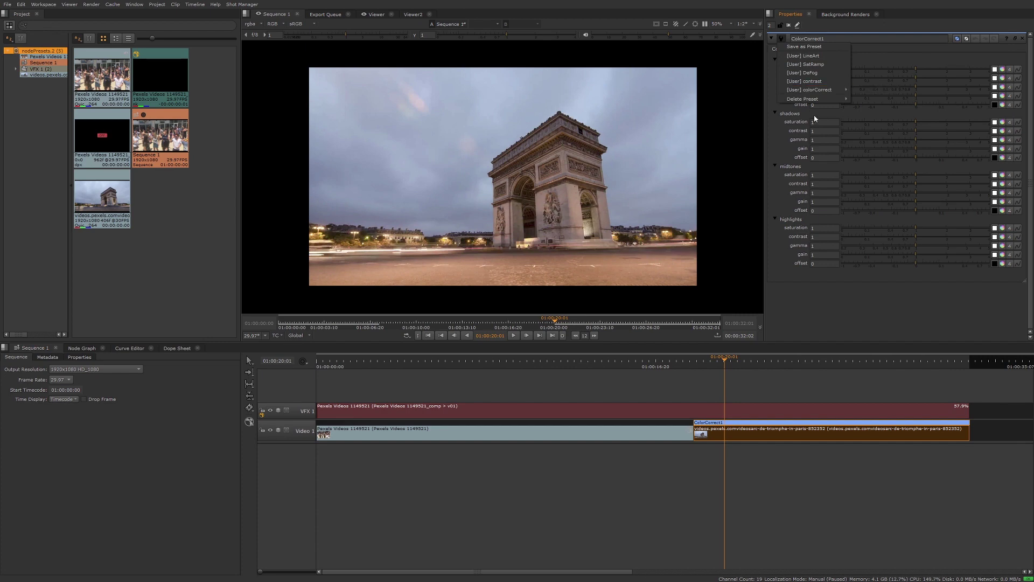
pyautogui.click(816, 56)
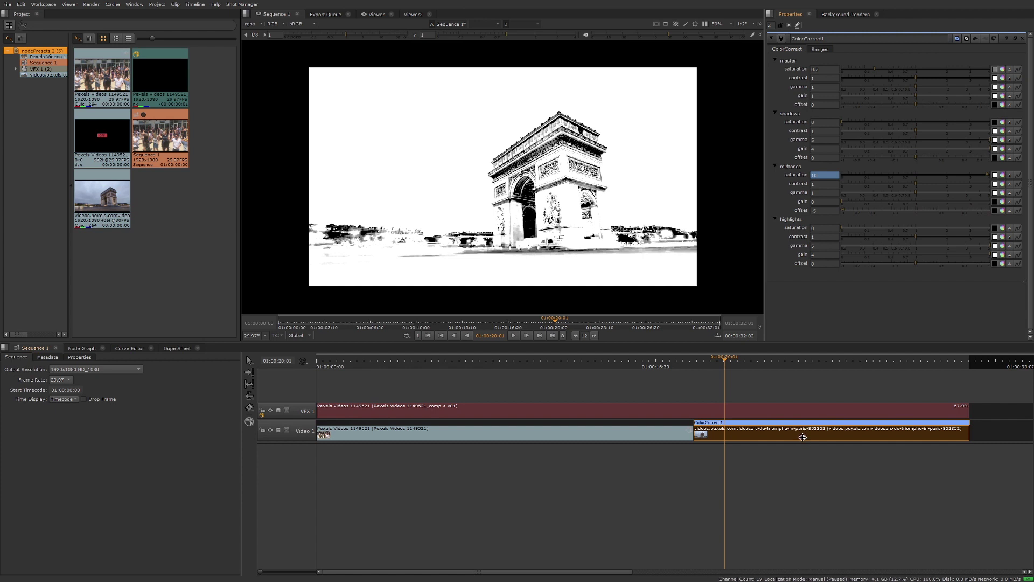
# Add a Crop effect to the clip and pull its top and bottom edges inward to letterbox it
pyautogui.rightClick(803, 436)
pyautogui.moveTo(804, 434)
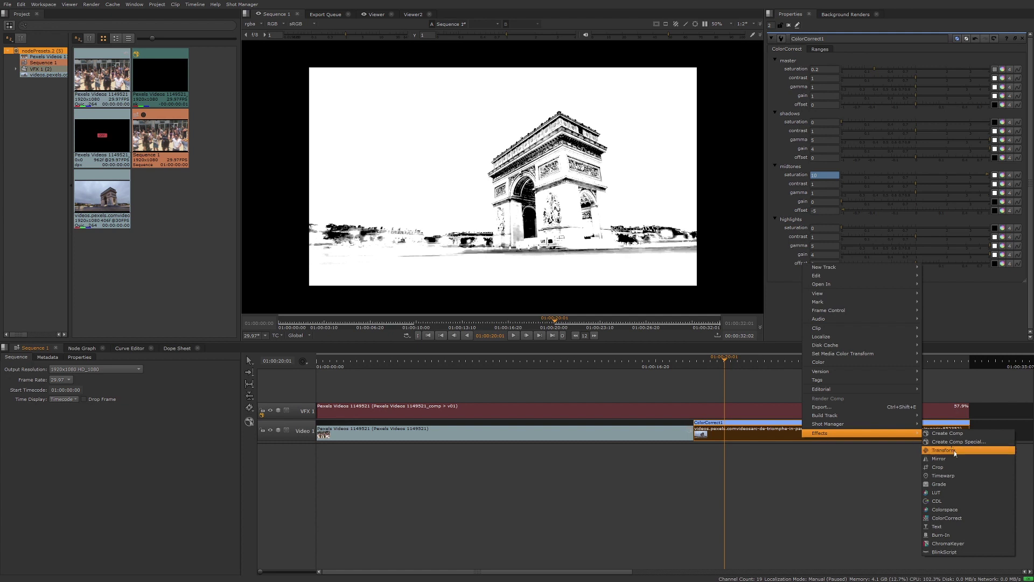
pyautogui.click(951, 468)
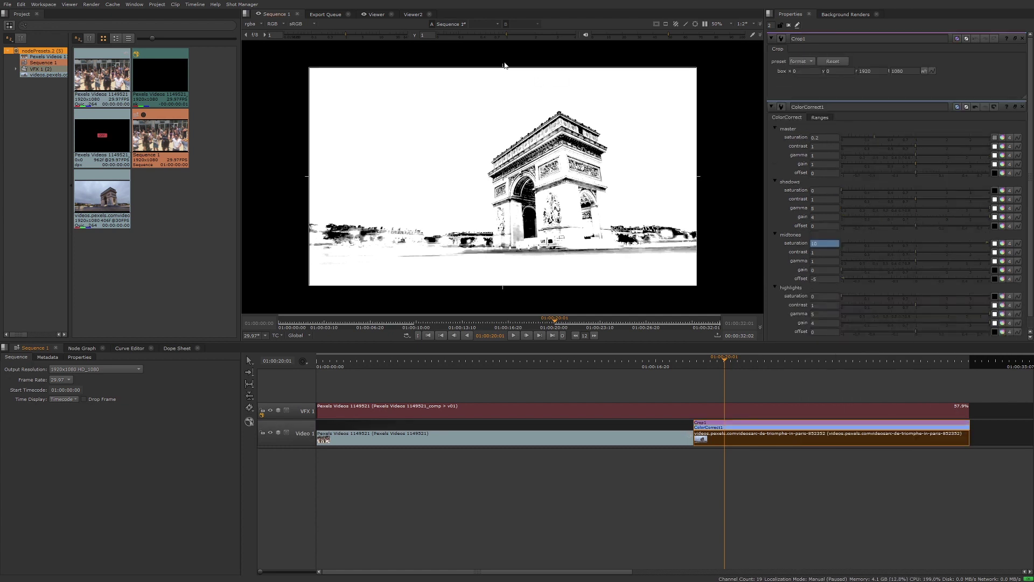
pyautogui.moveTo(505, 66); pyautogui.dragTo(503, 96)
pyautogui.moveTo(503, 287); pyautogui.dragTo(503, 266)
# Save Crop1's settings as a preset named Letterbox, then reselect the Arc de Triomphe clip
pyautogui.click(780, 39)
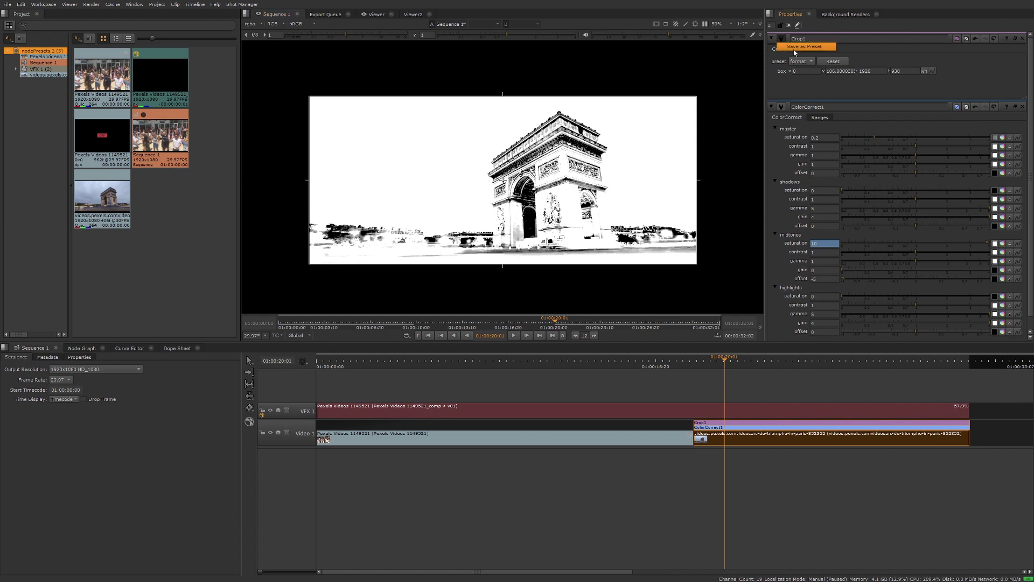
pyautogui.click(800, 47)
pyautogui.click(533, 291)
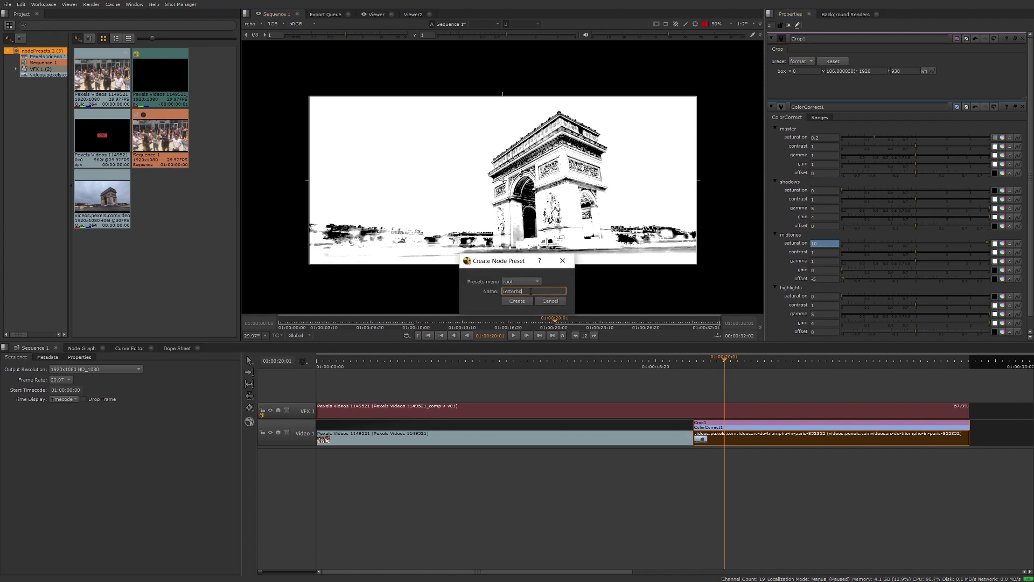
pyautogui.click(517, 301)
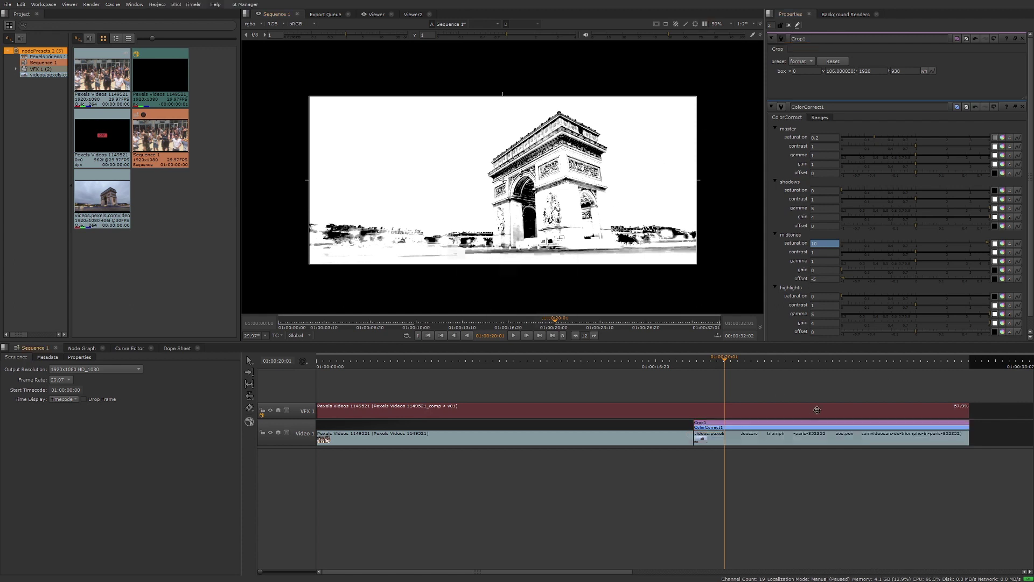
pyautogui.click(837, 436)
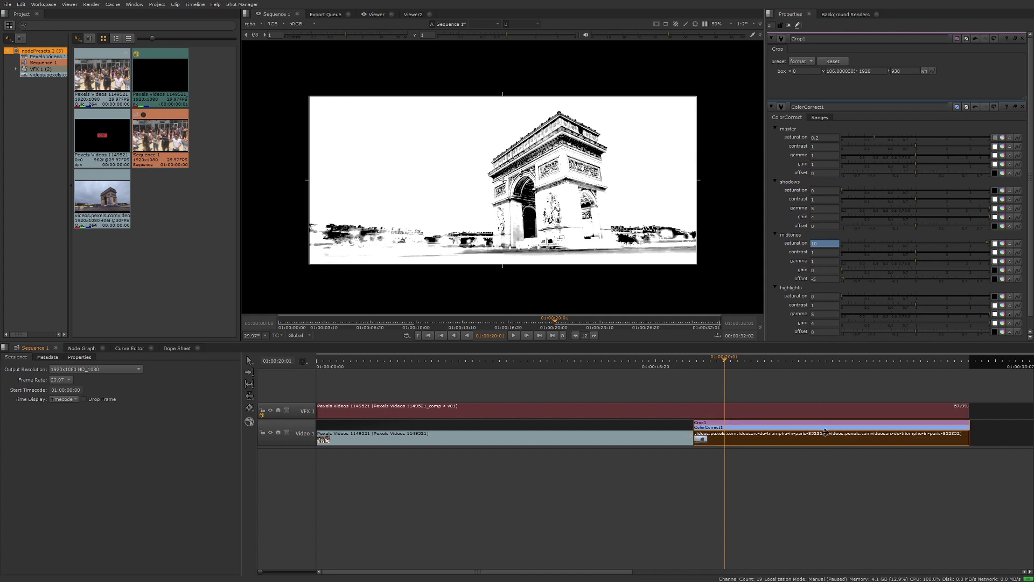
# Create a comp on track VFX 2 from the clip and open its ColorCorrect1 and Crop1 properties
pyautogui.rightClick(827, 442)
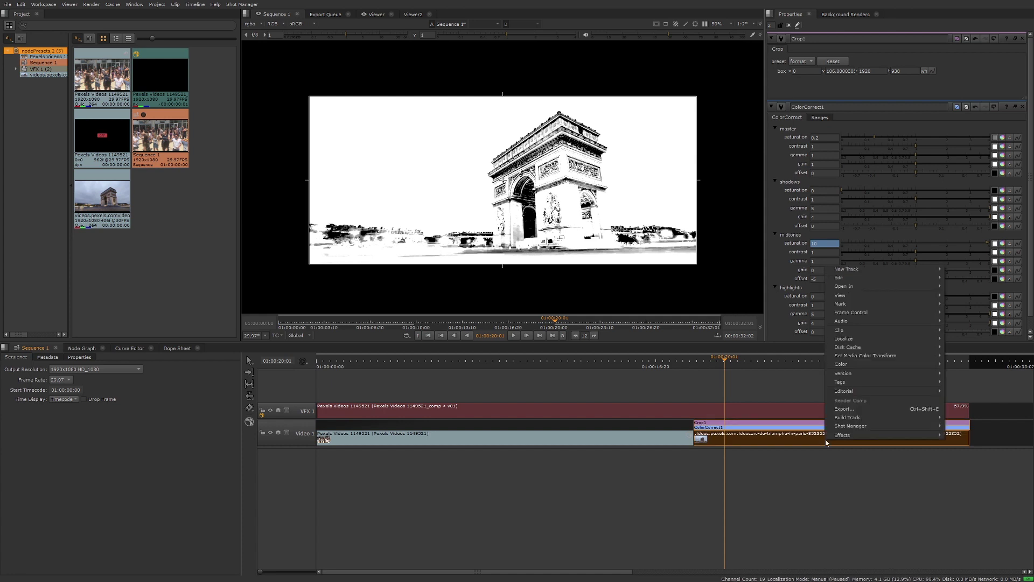
pyautogui.moveTo(842, 435)
pyautogui.click(754, 431)
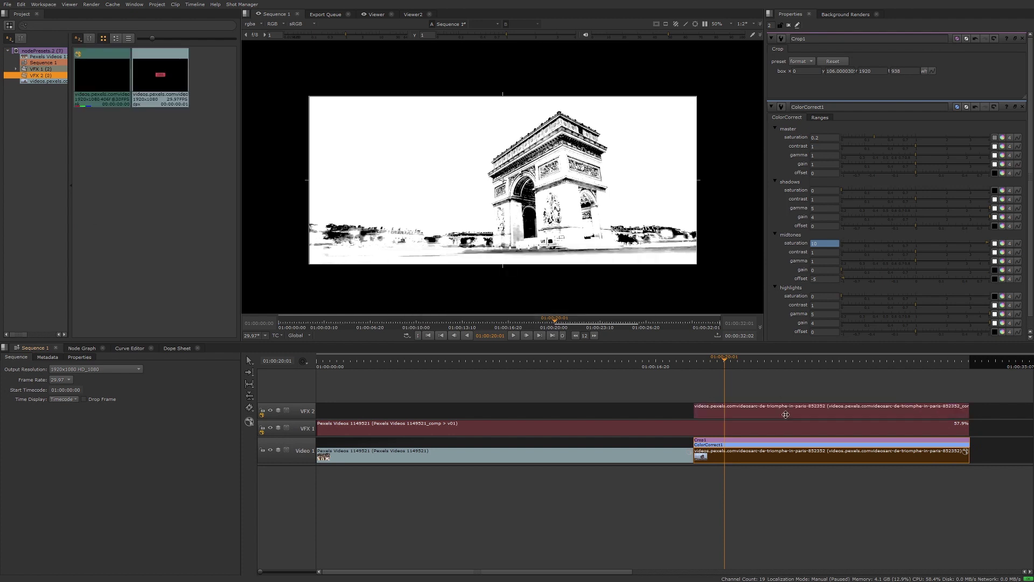
pyautogui.doubleClick(776, 407)
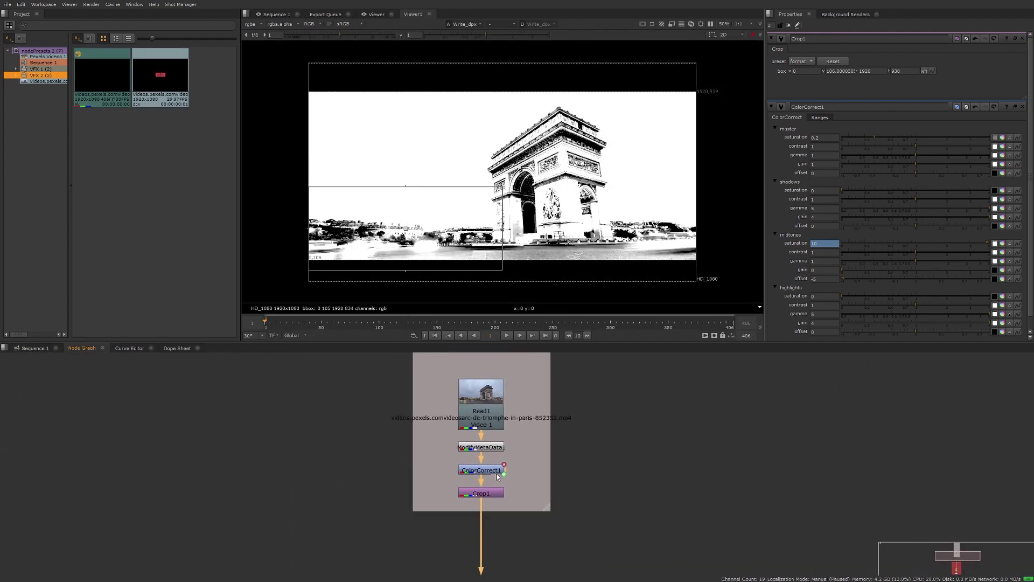
pyautogui.doubleClick(493, 471)
pyautogui.doubleClick(494, 493)
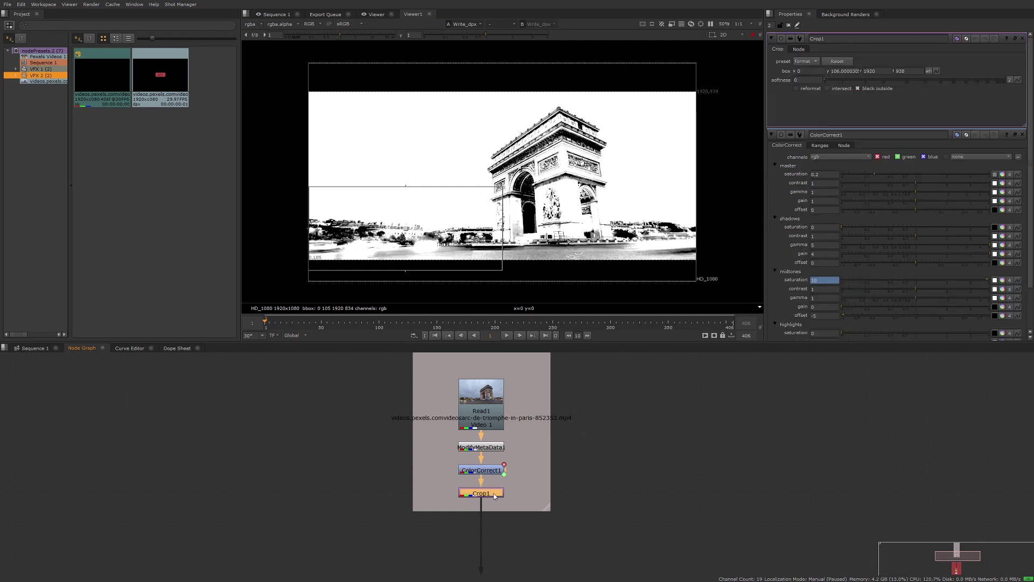
# Add a Crop2 node fed by Read1 and apply the [User] Letterbox preset to it
pyautogui.click(609, 402)
pyautogui.press('Tab')
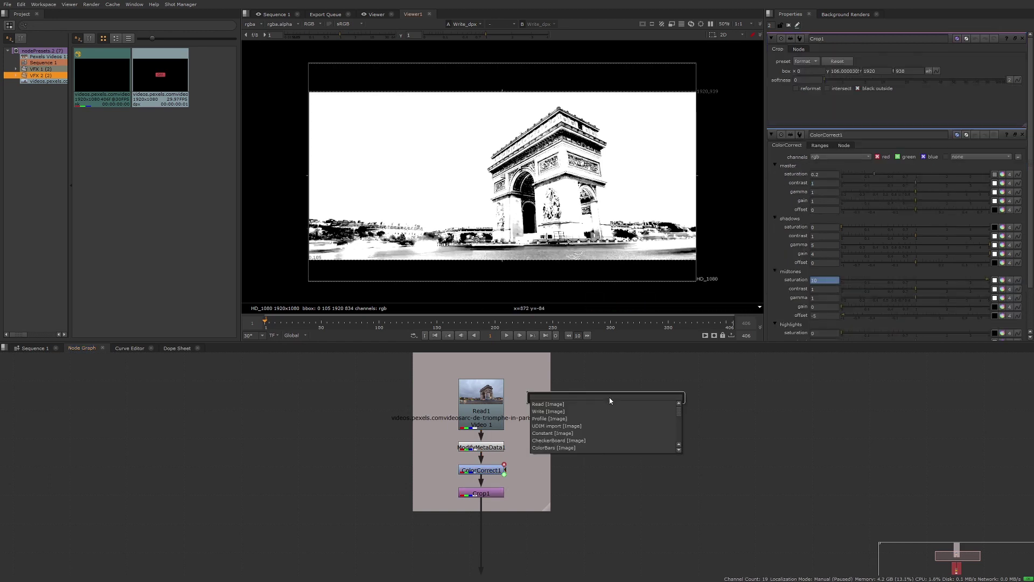
pyautogui.write('crop')
pyautogui.press('Return')
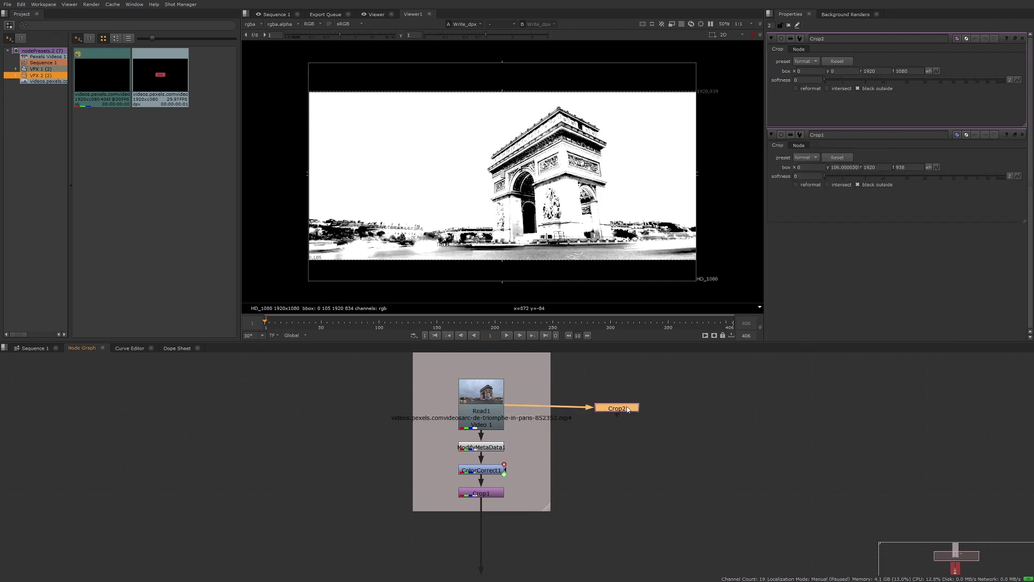
pyautogui.click(628, 409)
pyautogui.click(801, 38)
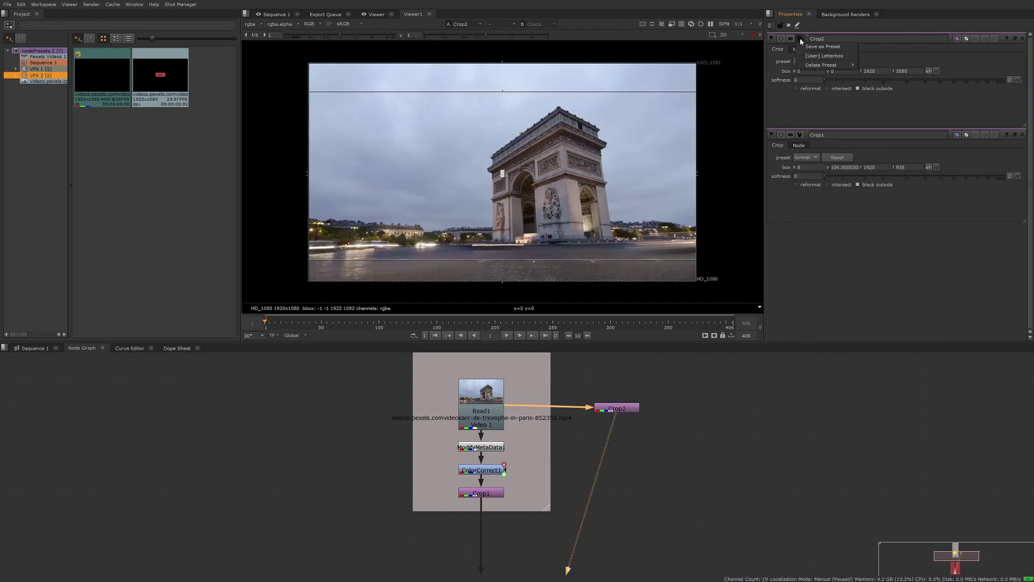
pyautogui.click(824, 56)
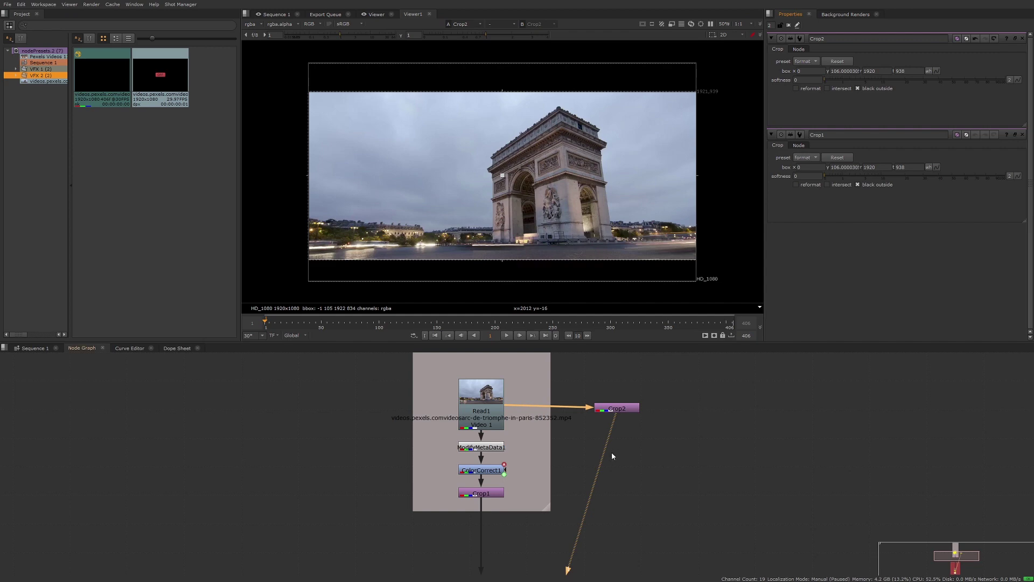